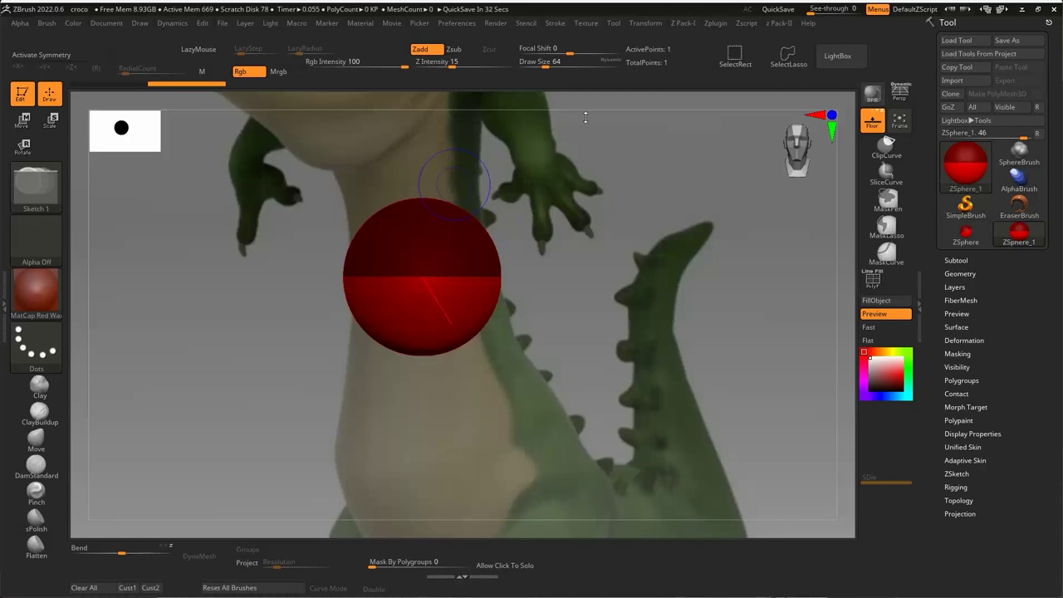
Step: Enable X-axis symmetry and raise the ZSphere higher over the crocodile reference
key("x")
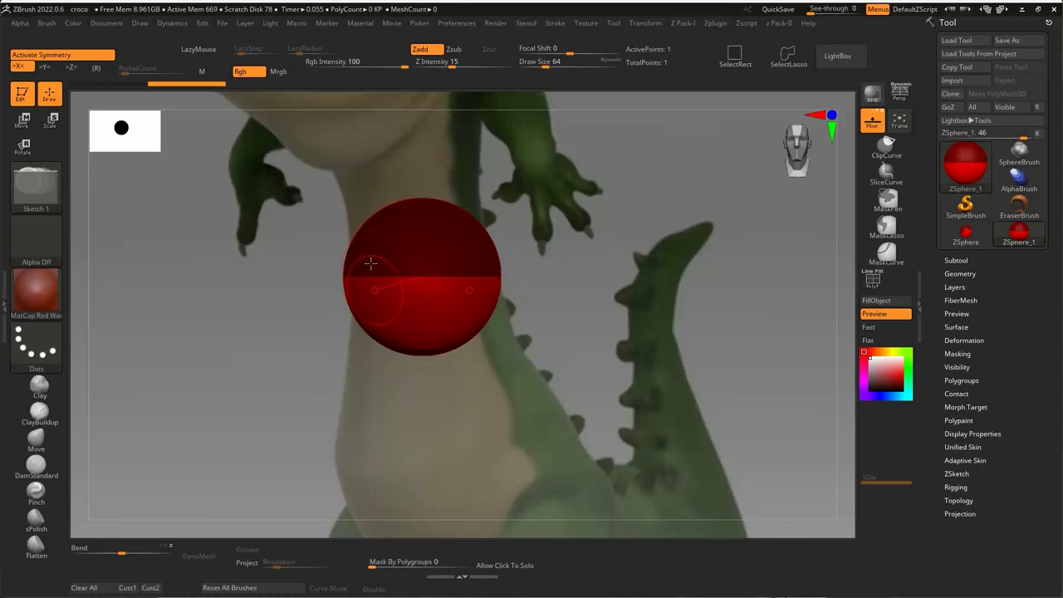
left_click_drag(422, 274, 445, 202)
left_click(656, 27)
left_click(644, 25)
left_click_drag(562, 261, 582, 195, "alt")
Step: Move the root ZSphere onto the crocodile's lower belly and scale it to the belly's width
key("w")
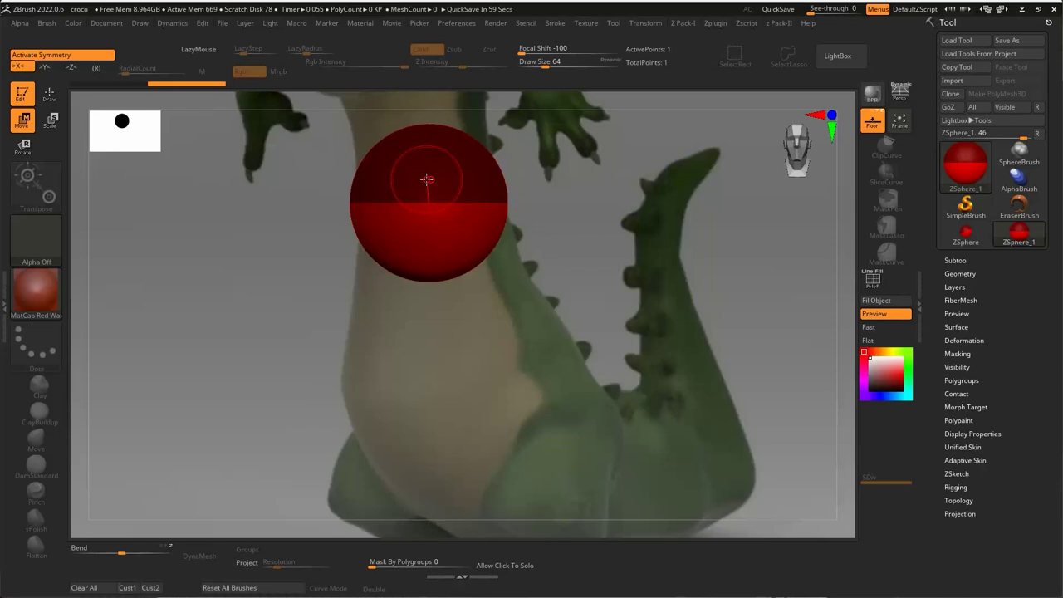
mouse_move(426, 180)
left_mouse_down()
mouse_move(435, 226)
mouse_move(324, 240)
mouse_move(447, 264)
left_mouse_up()
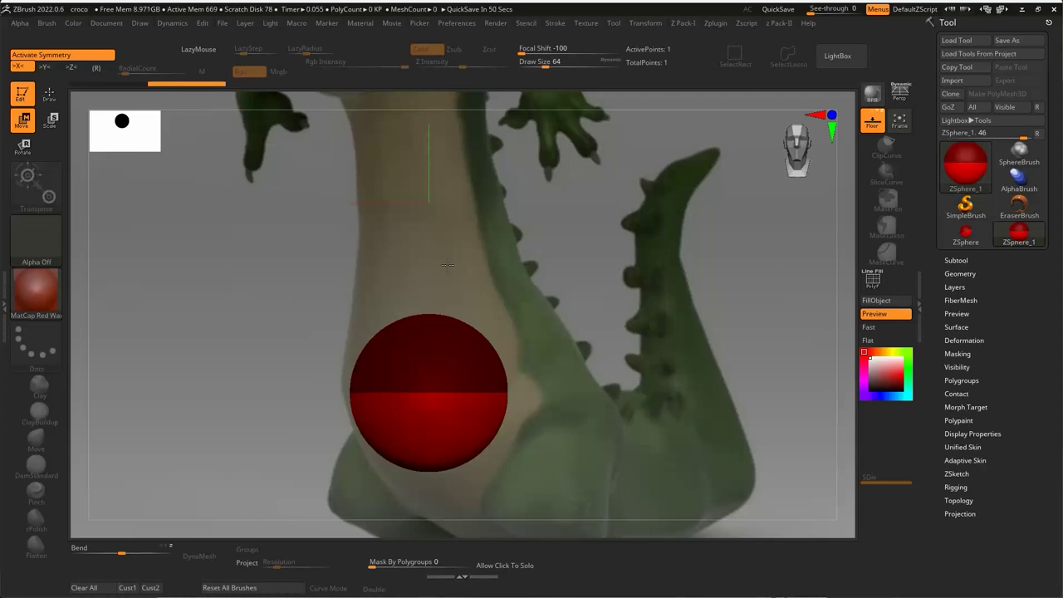
left_click_drag(550, 400, 562, 376)
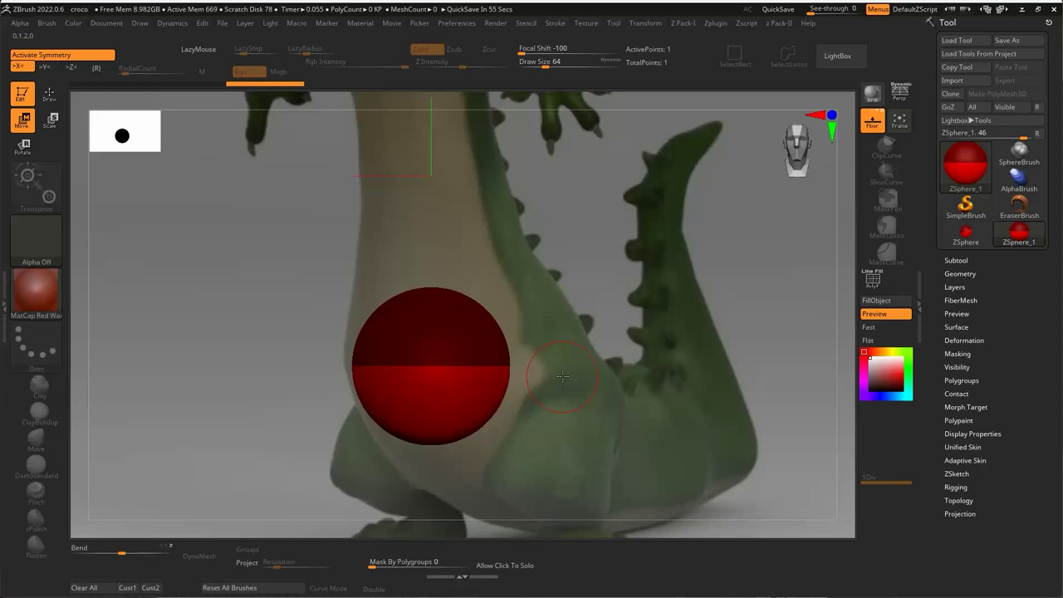
key("e")
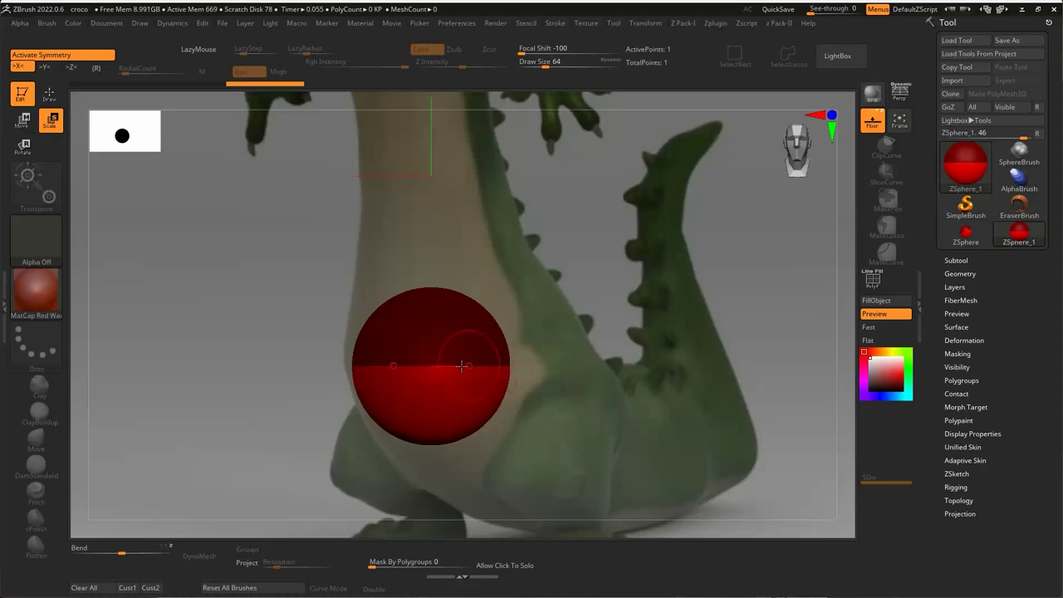
mouse_move(453, 365)
left_mouse_down()
mouse_move(444, 360)
mouse_move(420, 453)
mouse_move(388, 516)
left_mouse_up()
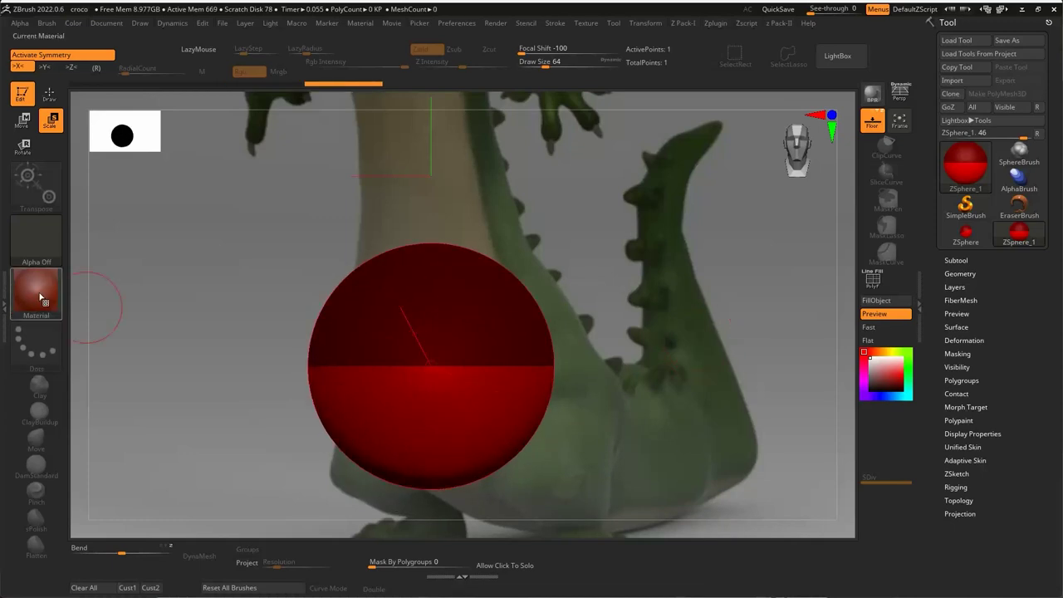
left_click(5, 291)
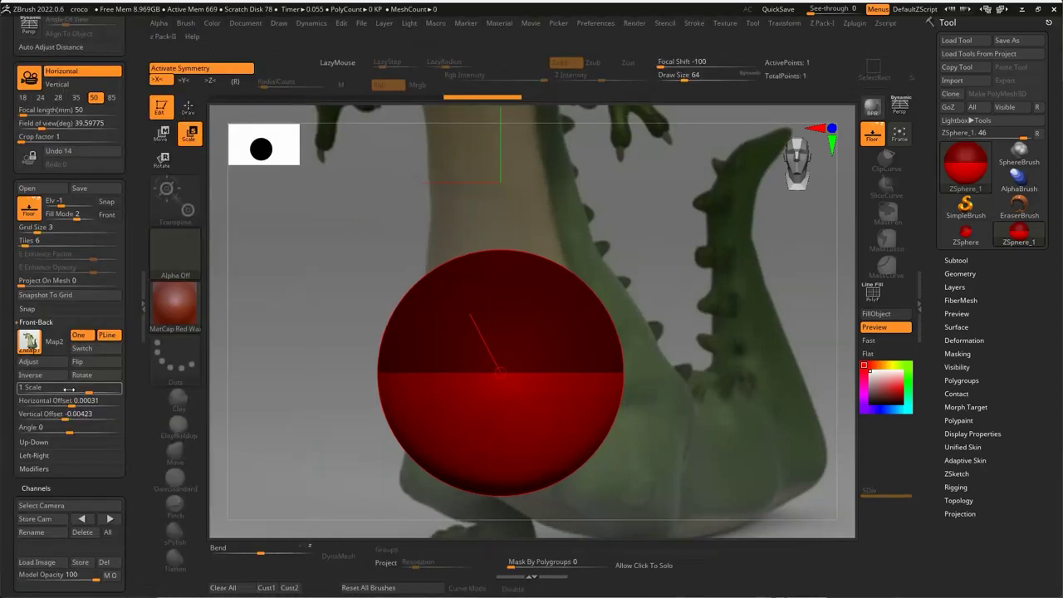
Step: Set the reference image's horizontal offset to -0.0709 and enlarge the root ZSphere slightly
left_click_drag(71, 405, 48, 406)
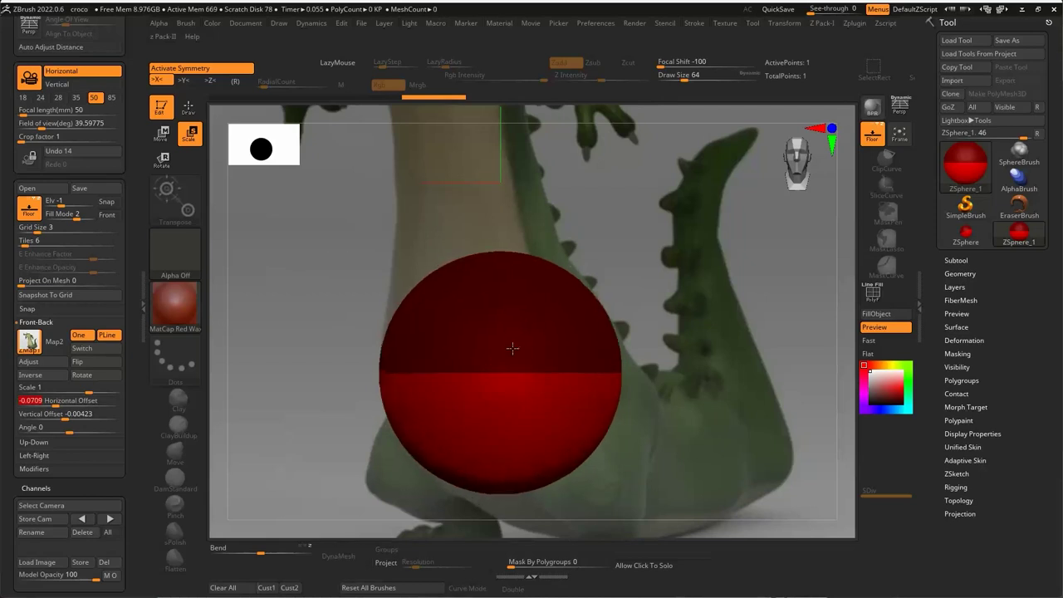
mouse_move(512, 349)
left_mouse_down()
mouse_move(473, 250)
mouse_move(395, 320)
mouse_move(413, 375)
mouse_move(399, 373)
mouse_move(429, 288)
mouse_move(476, 258)
mouse_move(501, 256)
left_mouse_up()
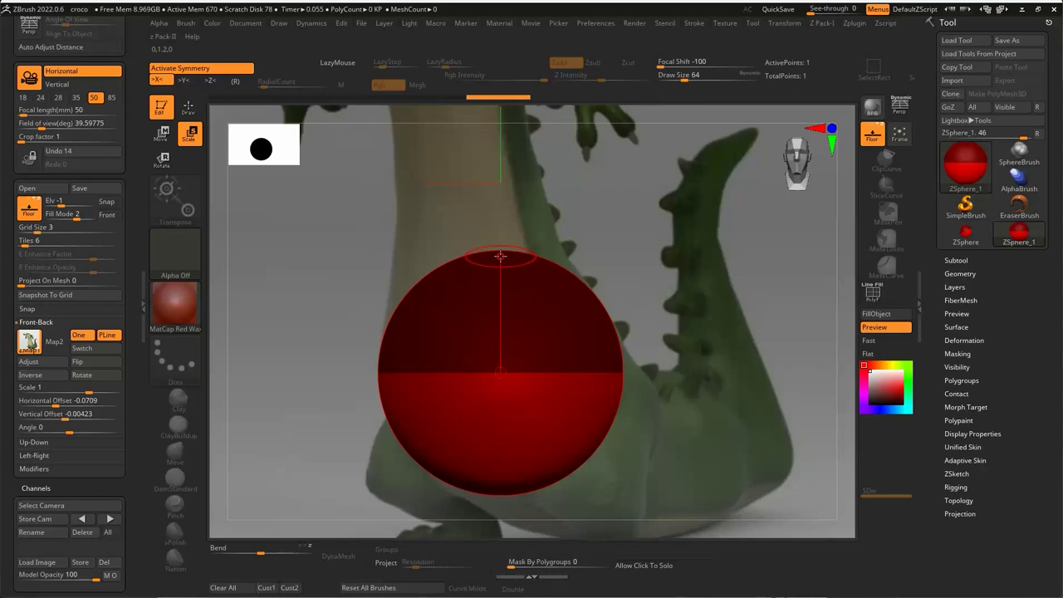
key("q")
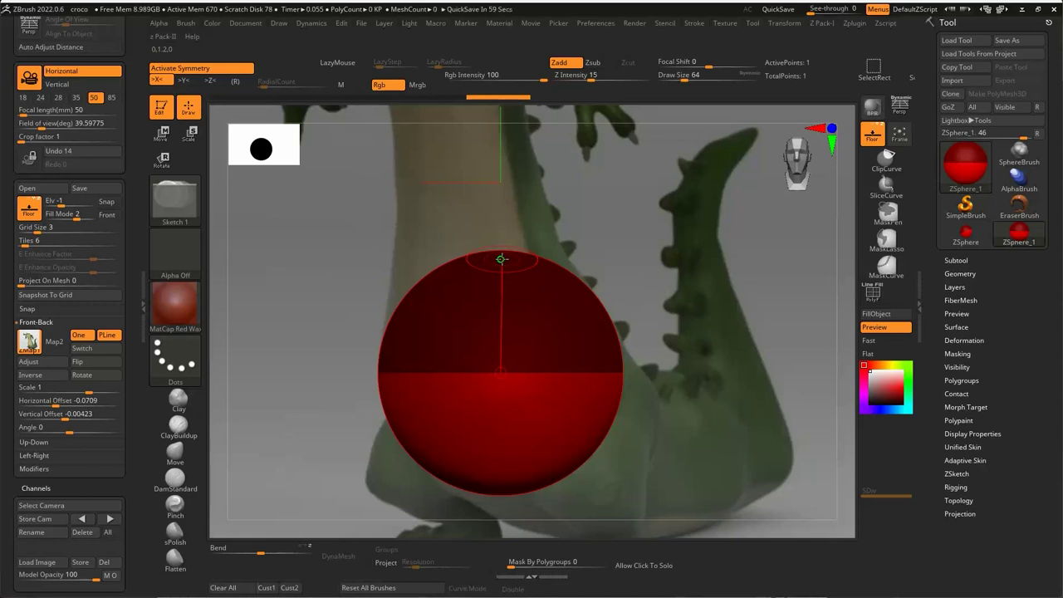
Step: Add a child ZSphere on top of the root and pull it up the torso
left_click_drag(501, 259, 573, 226)
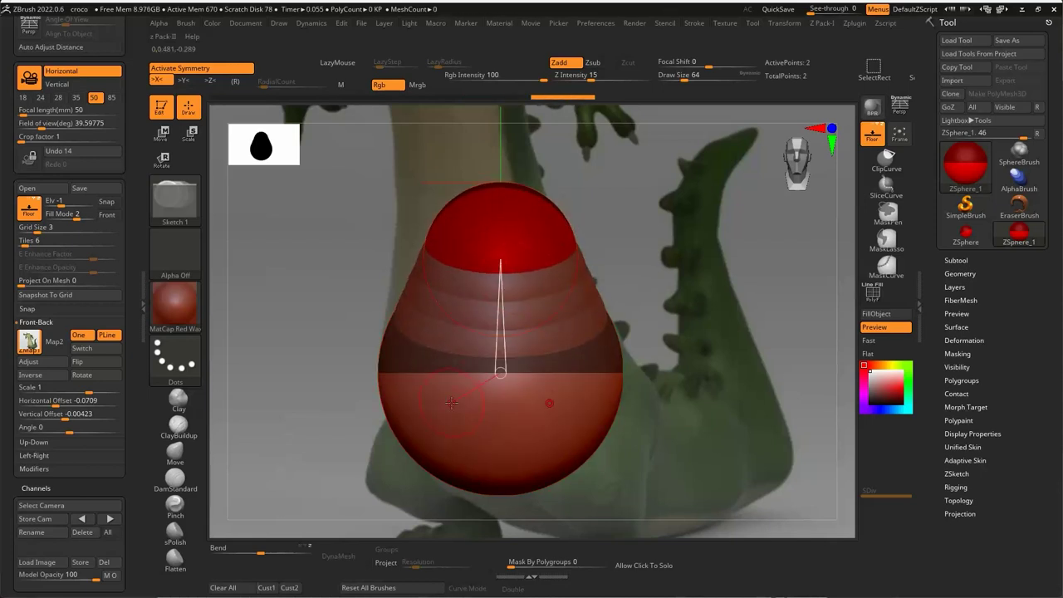
key("w")
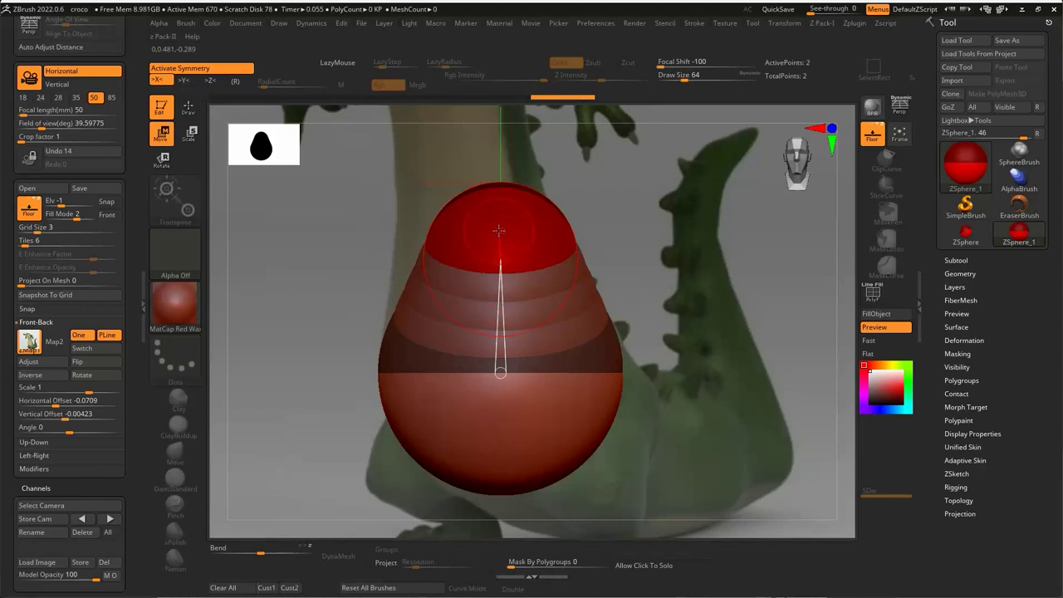
left_click_drag(499, 230, 500, 164)
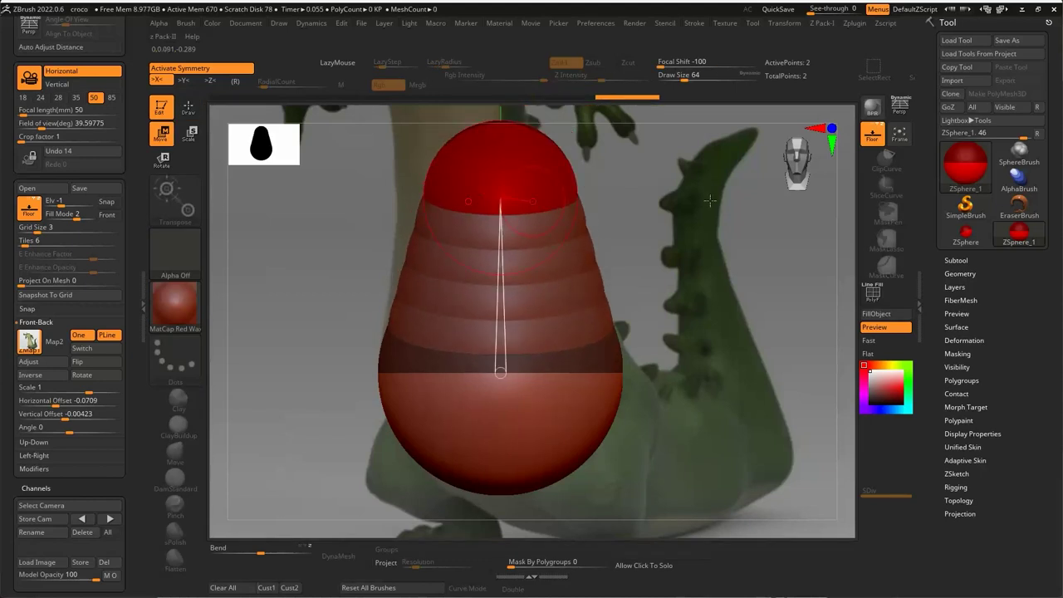
left_click_drag(710, 200, 710, 411, "alt")
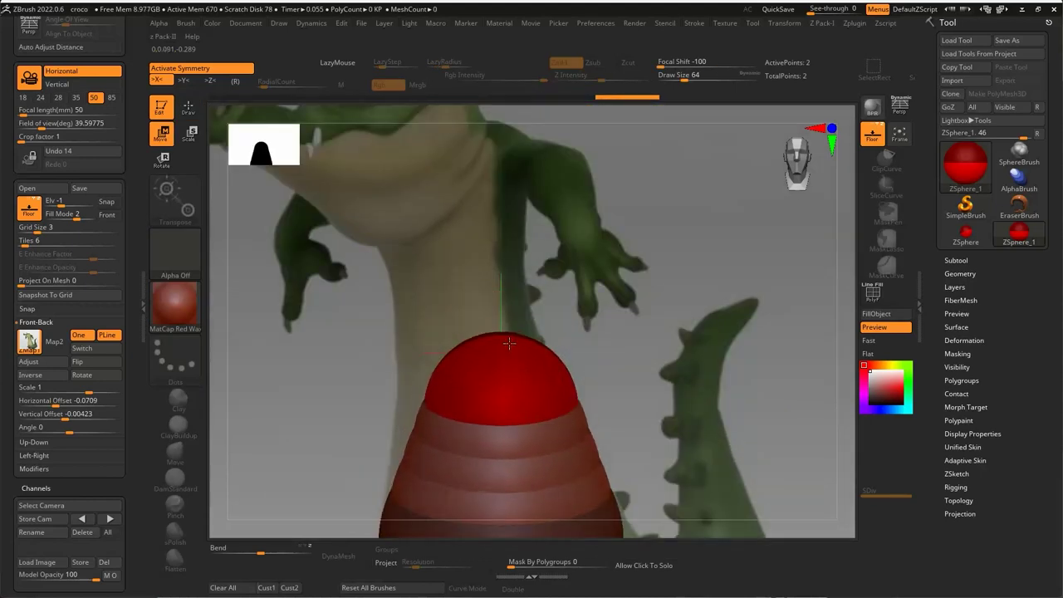
left_click_drag(508, 342, 457, 229)
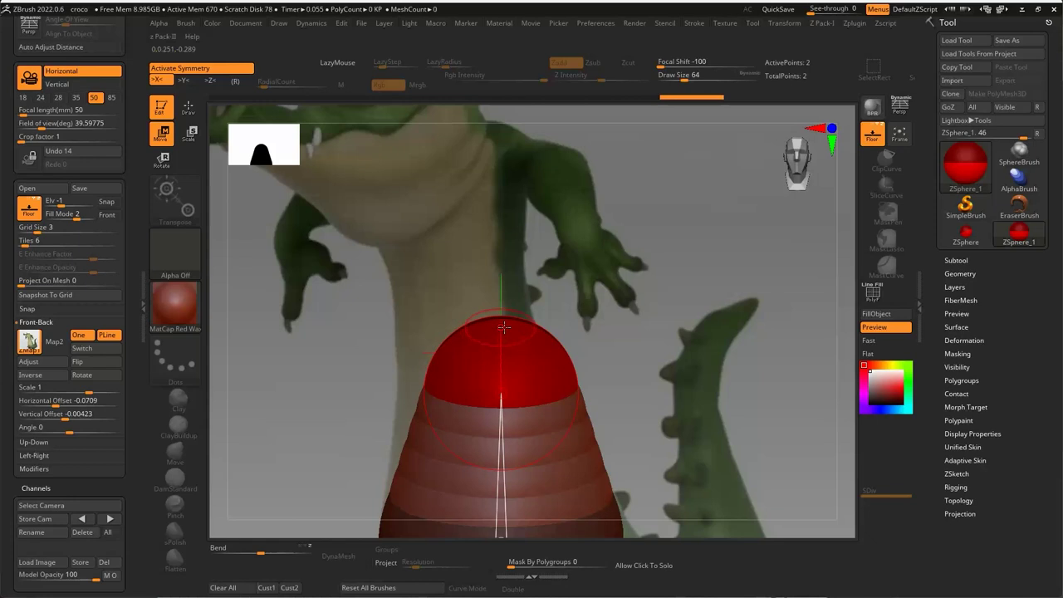
Step: Add a third ZSphere atop the chain and scale and position it into an even column
key("q")
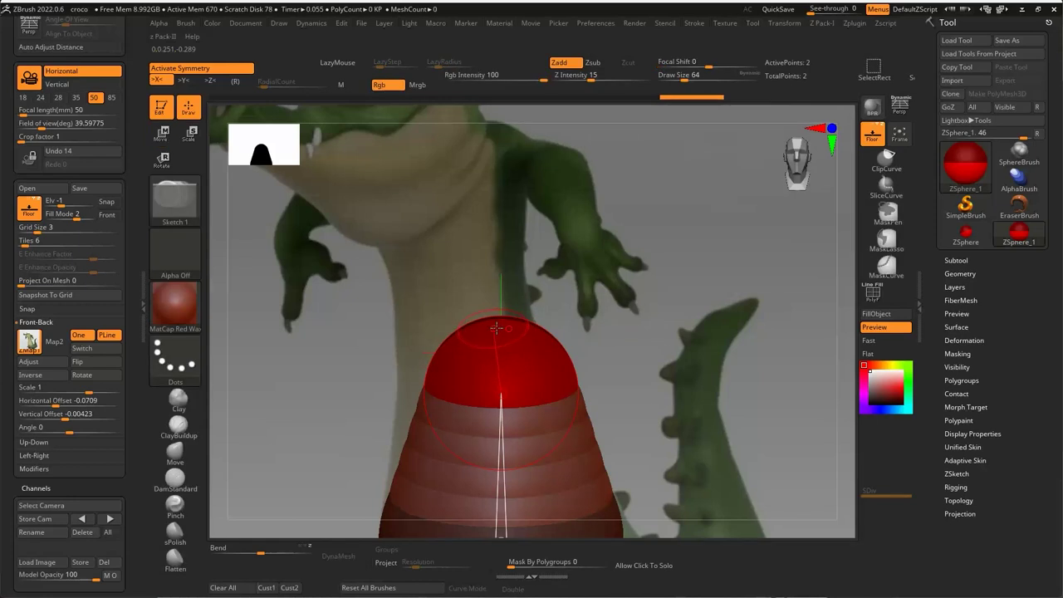
mouse_move(501, 325)
left_mouse_down()
mouse_move(537, 313)
mouse_move(489, 242)
mouse_move(487, 158)
left_mouse_up()
key("w")
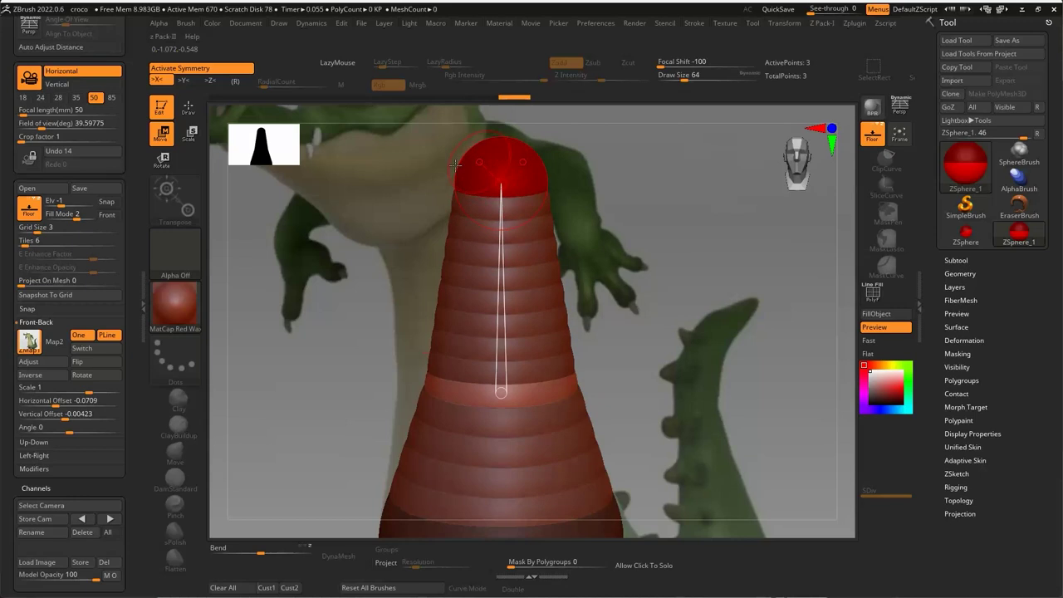
key("e")
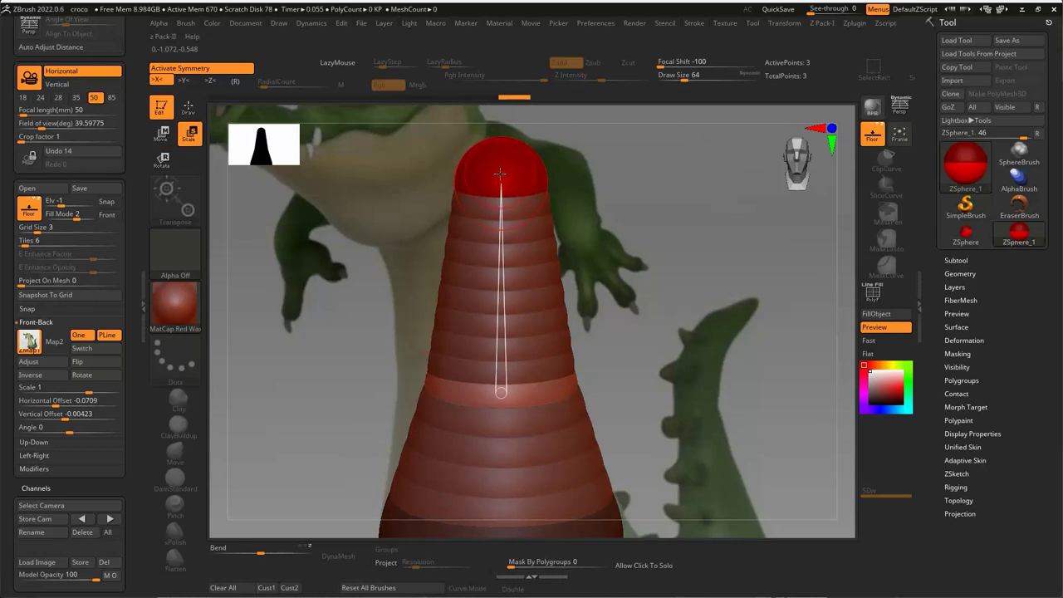
left_click_drag(500, 174, 478, 334)
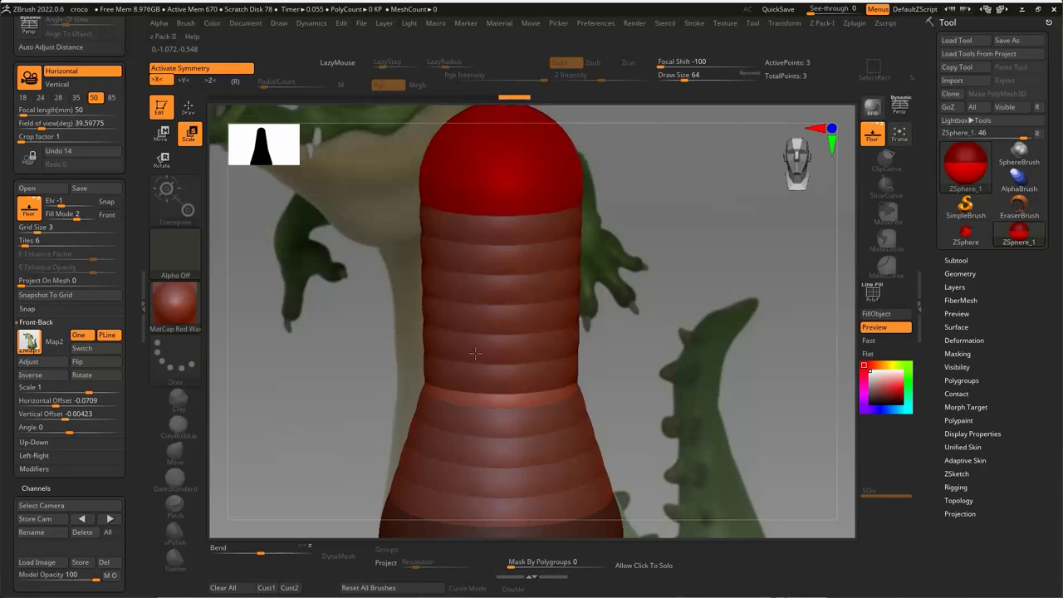
key("w")
left_click_drag(498, 249, 501, 366)
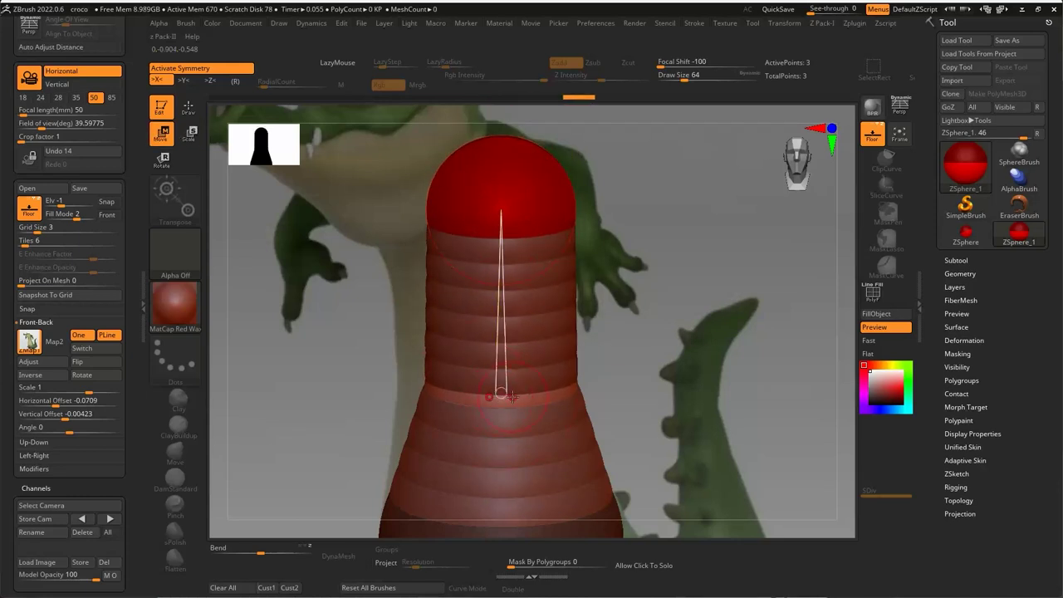
mouse_move(500, 393)
left_mouse_down()
mouse_move(501, 365)
mouse_move(498, 421)
mouse_move(532, 303)
left_mouse_up()
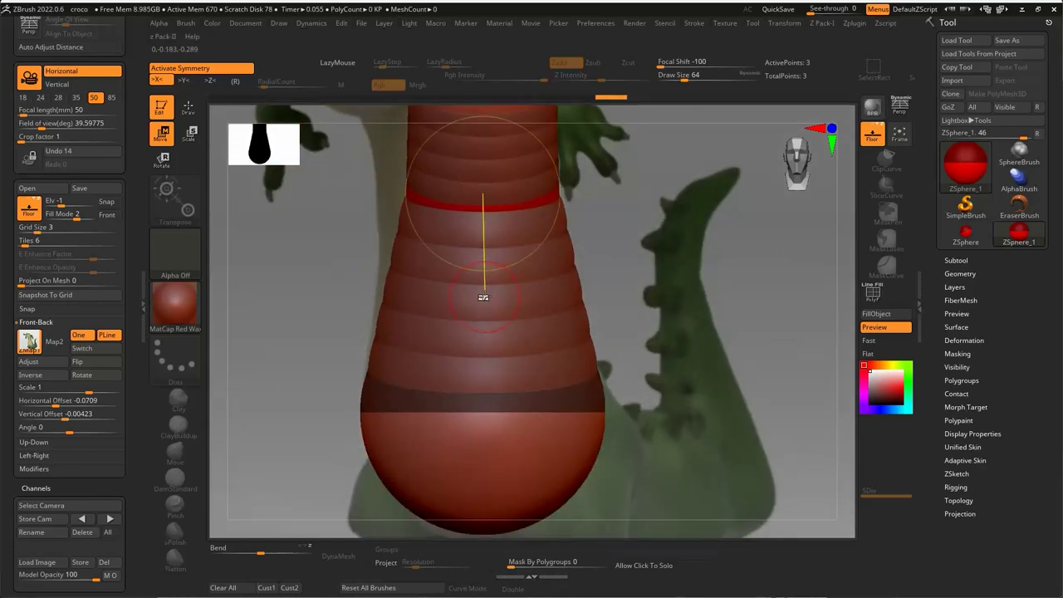
Step: Insert a ZSphere midway along the body chain and resize it
key("q")
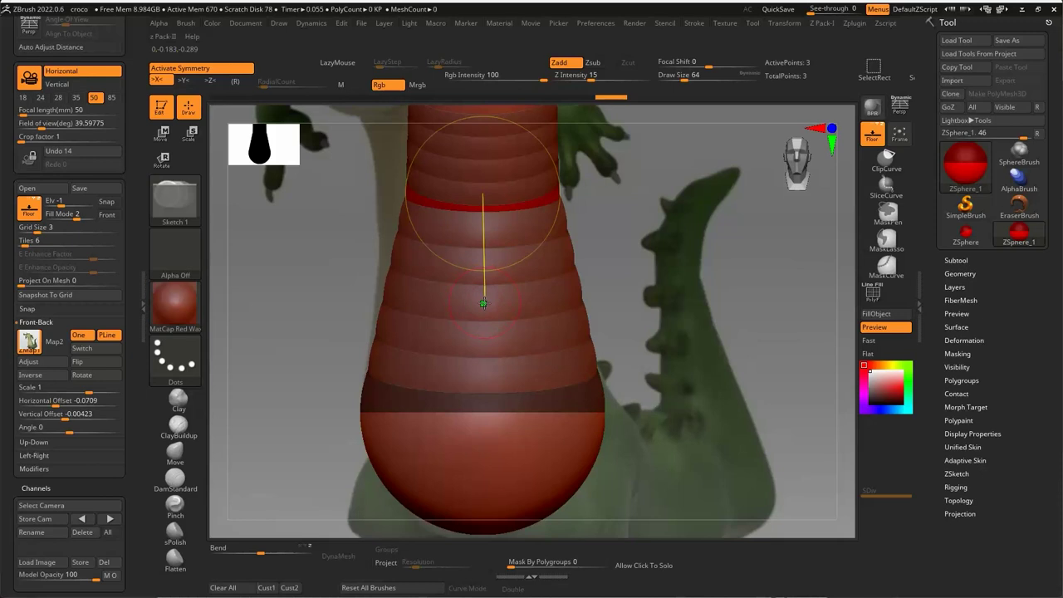
left_click(482, 303)
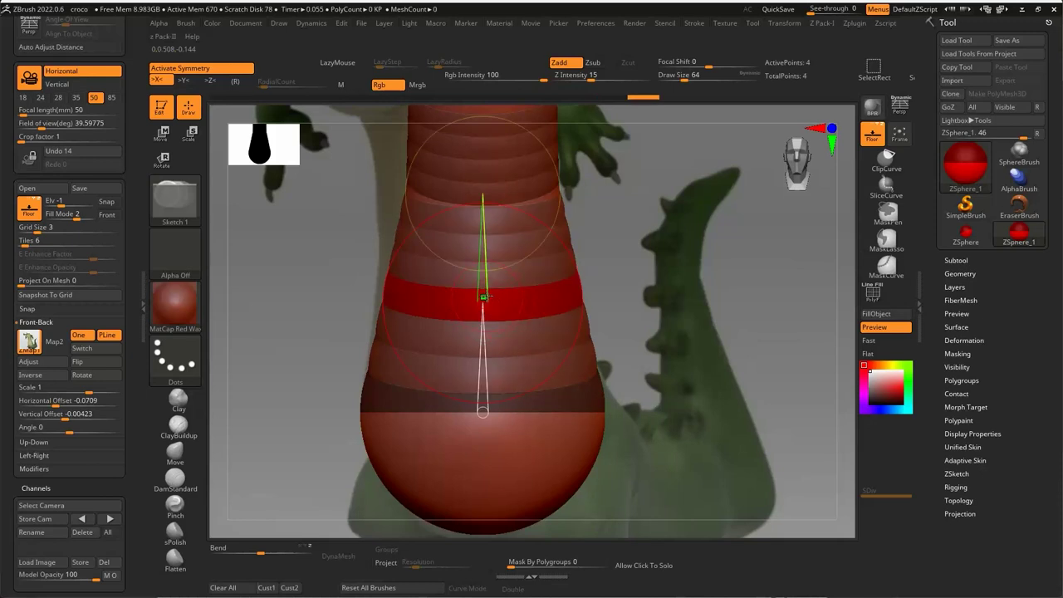
key("e")
mouse_move(484, 295)
left_mouse_down()
mouse_move(488, 314)
mouse_move(485, 299)
left_mouse_up()
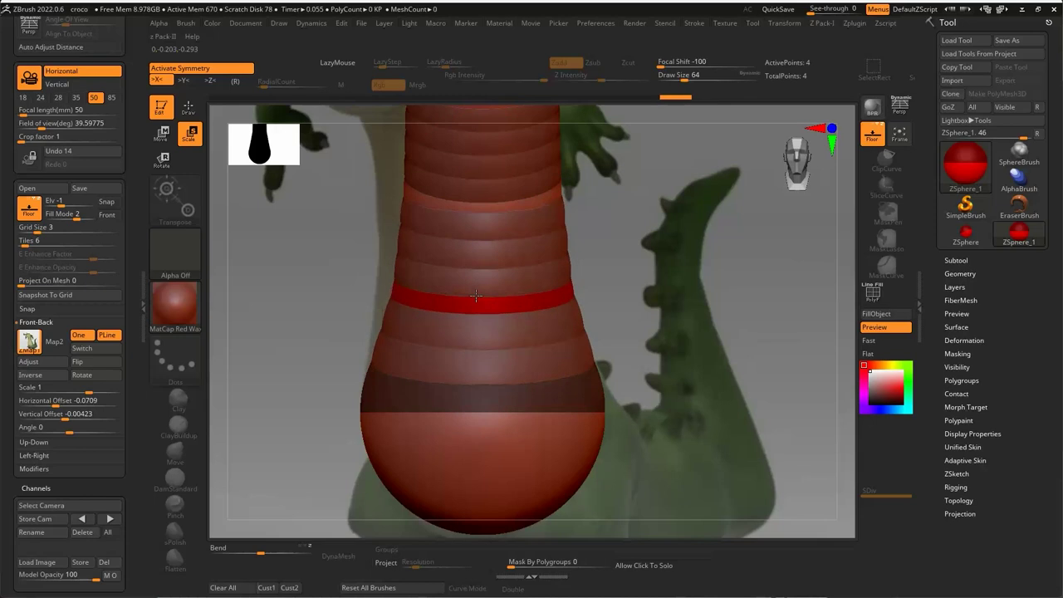
key("w")
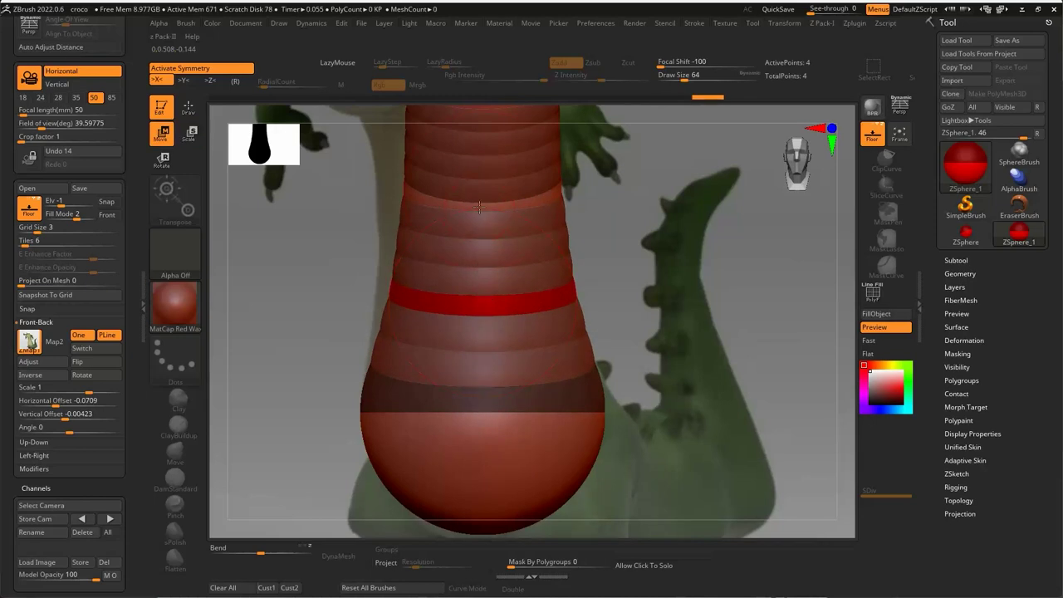
Step: Grow two new ZSpheres from the top sphere toward the crocodile's head
left_click_drag(485, 201, 589, 290)
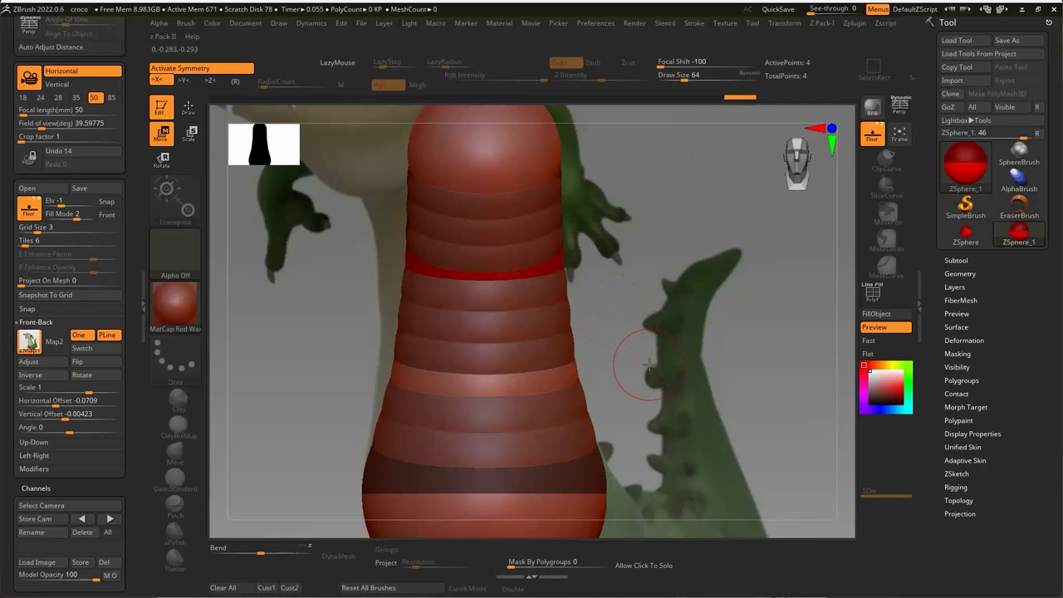
left_click_drag(636, 368, 682, 399, "alt")
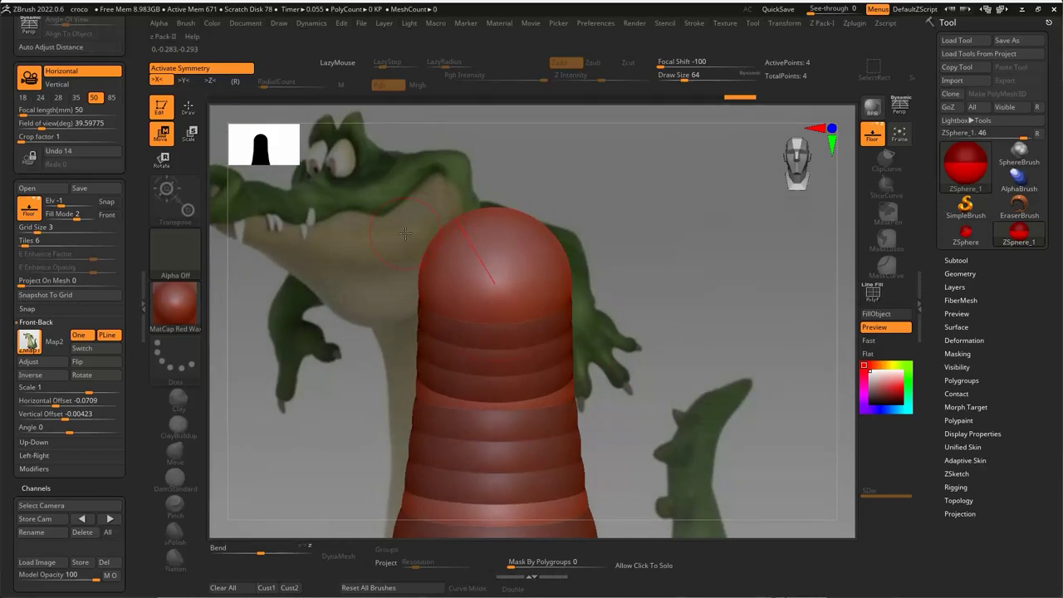
key("q")
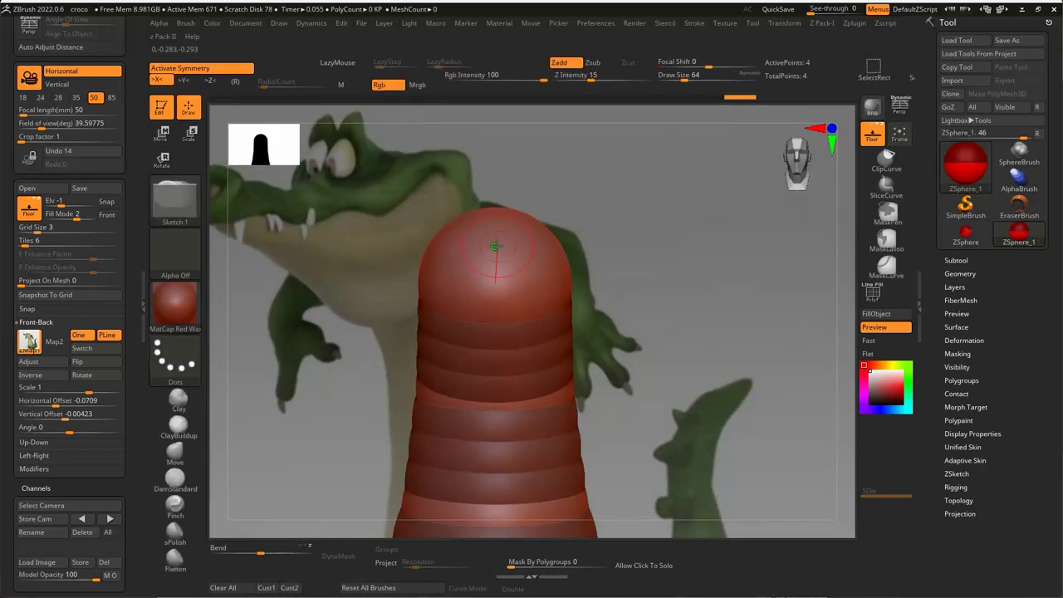
left_click_drag(495, 245, 572, 230)
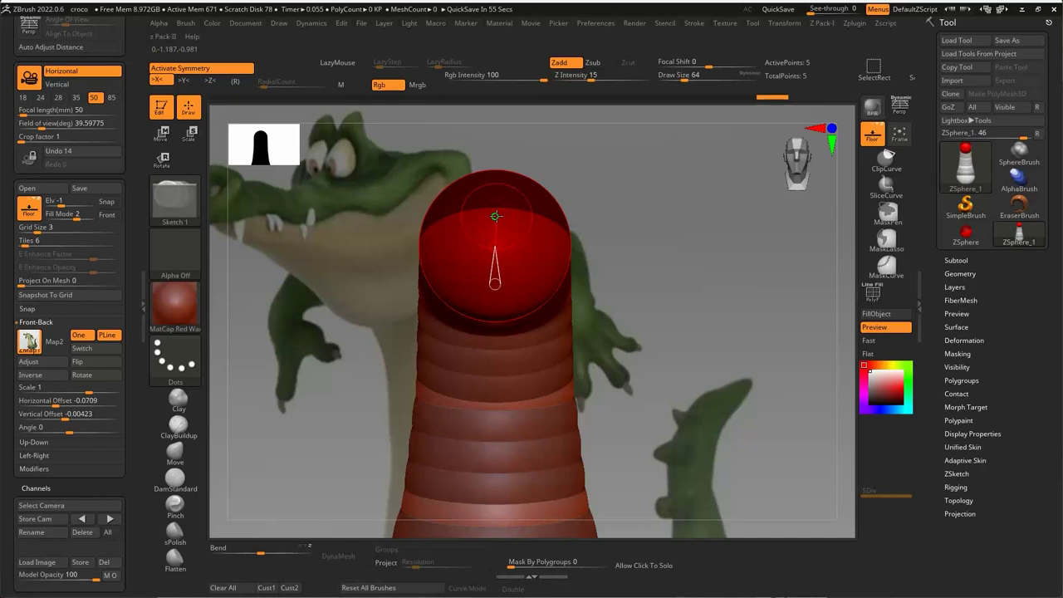
left_click_drag(495, 216, 558, 205)
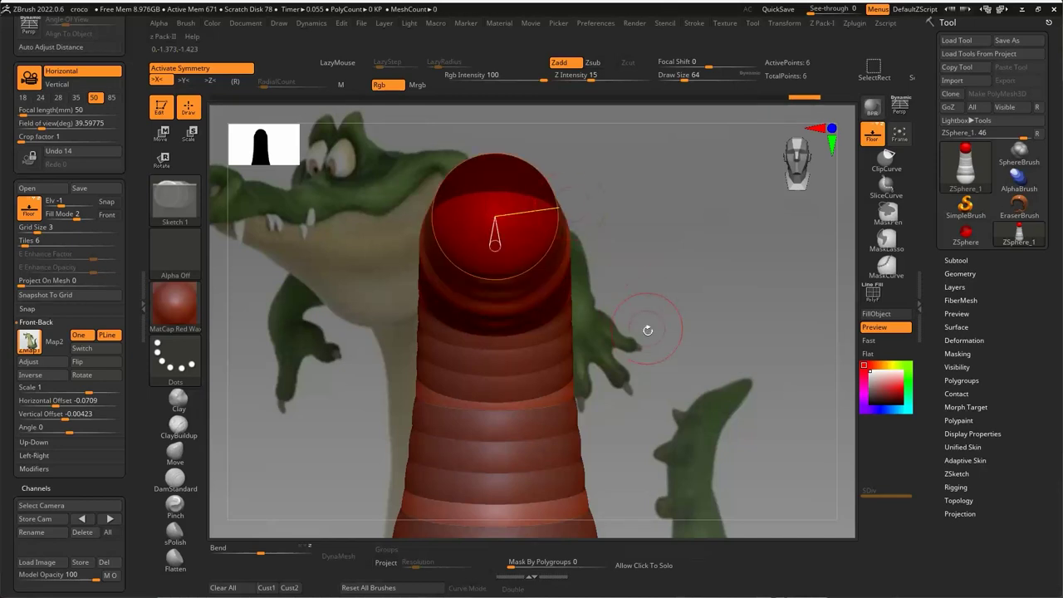
mouse_move(648, 329)
left_mouse_down()
mouse_move(739, 396)
mouse_move(648, 355)
left_mouse_up()
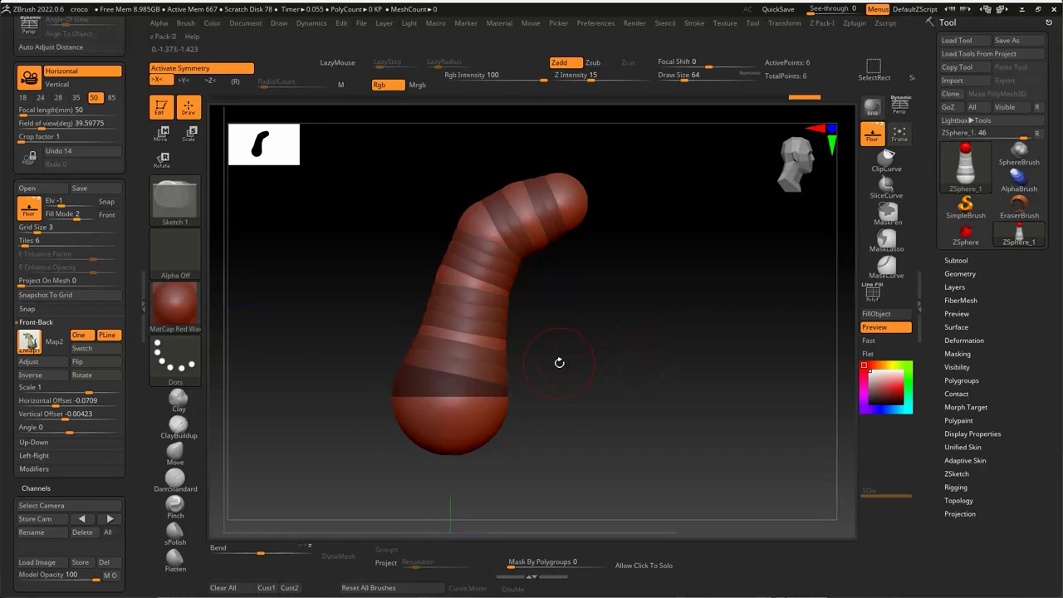
Step: Move the upper ZSpheres so the chain hooks sharply forward like a neck
mouse_move(577, 360)
left_mouse_down("alt")
mouse_move(603, 404)
mouse_move(650, 368)
left_mouse_up("alt")
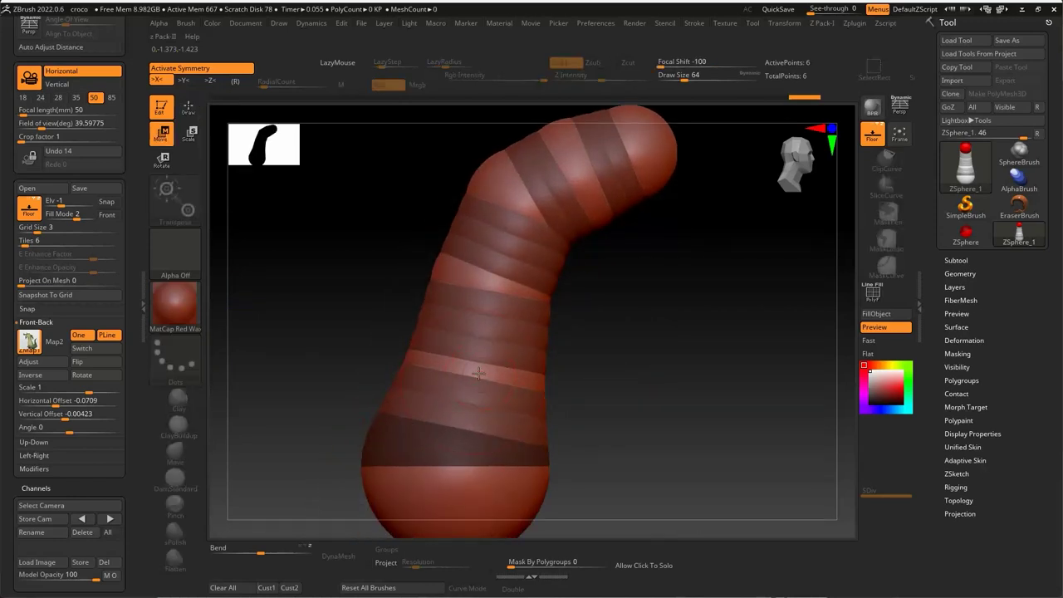
key("w")
mouse_move(468, 370)
left_mouse_down()
mouse_move(505, 368)
mouse_move(443, 365)
left_mouse_up()
key("ctrl+z")
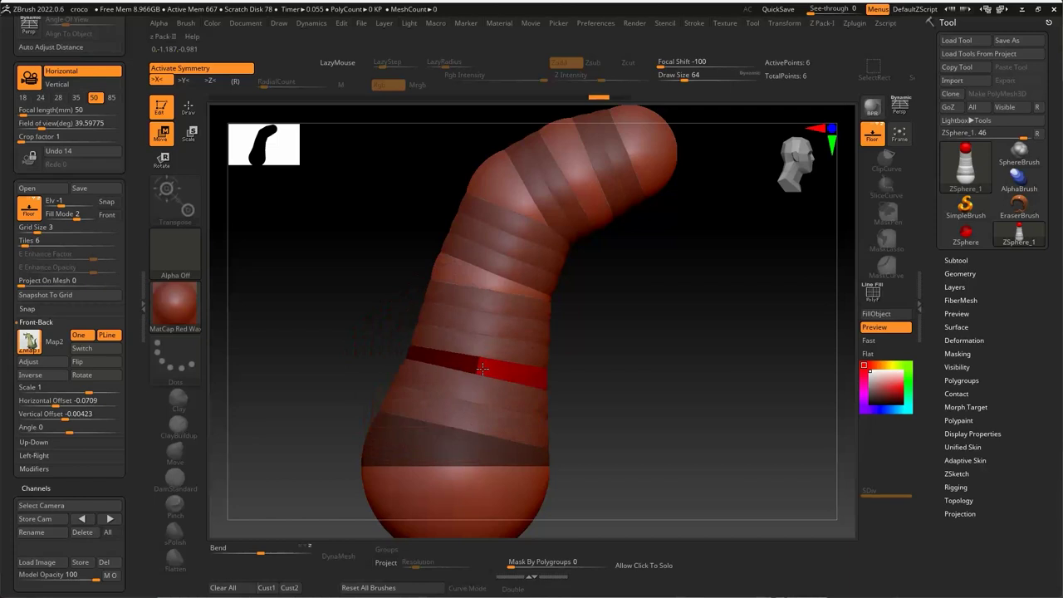
left_click_drag(484, 368, 472, 368)
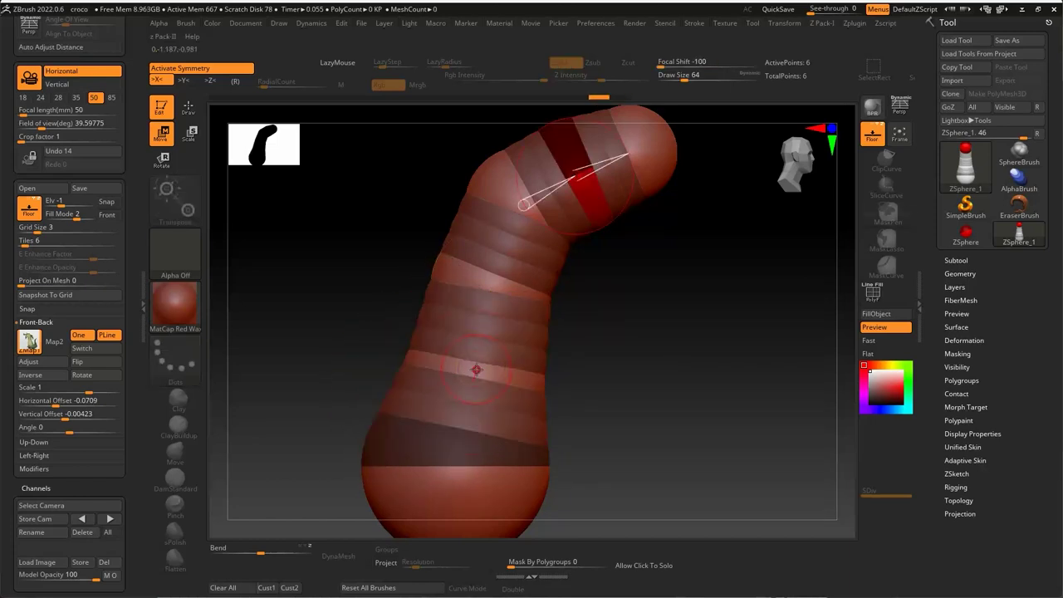
mouse_move(476, 370)
left_mouse_down()
mouse_move(455, 363)
mouse_move(466, 361)
left_mouse_up()
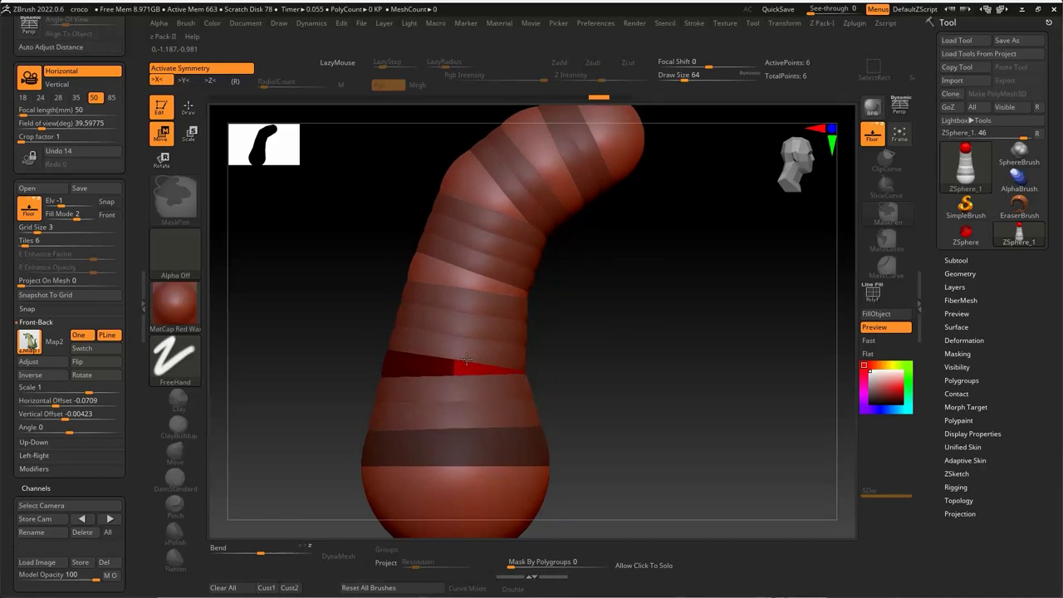
mouse_move(467, 361)
left_mouse_down()
mouse_move(426, 180)
mouse_move(422, 246)
mouse_move(434, 280)
mouse_move(438, 196)
mouse_move(440, 278)
mouse_move(505, 264)
mouse_move(699, 389)
left_mouse_up()
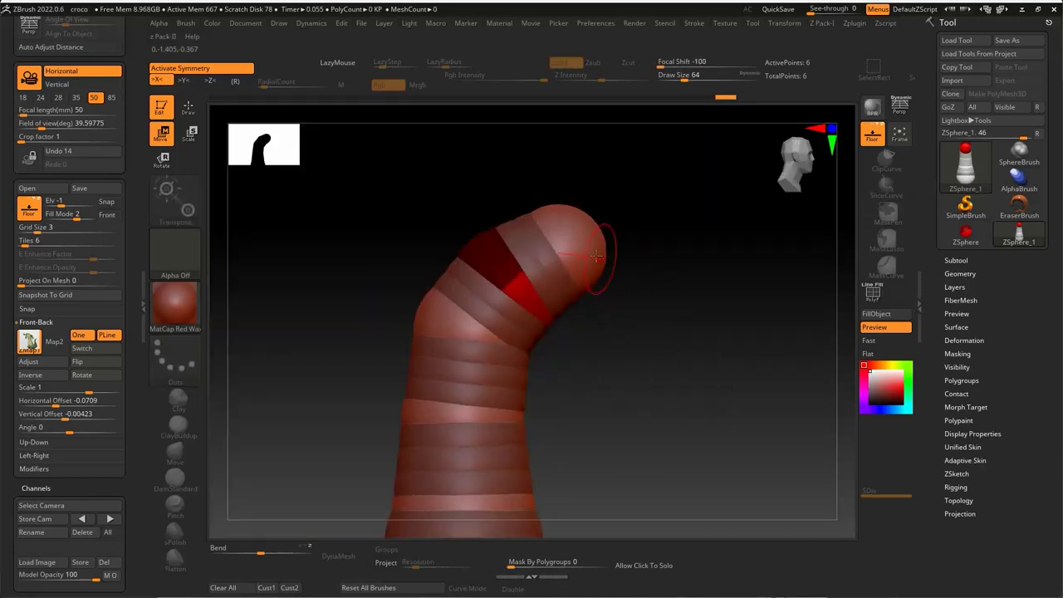
Step: Swing the top segment horizontal and reposition the elbow ZSphere to shape the head
left_click_drag(597, 256, 651, 270)
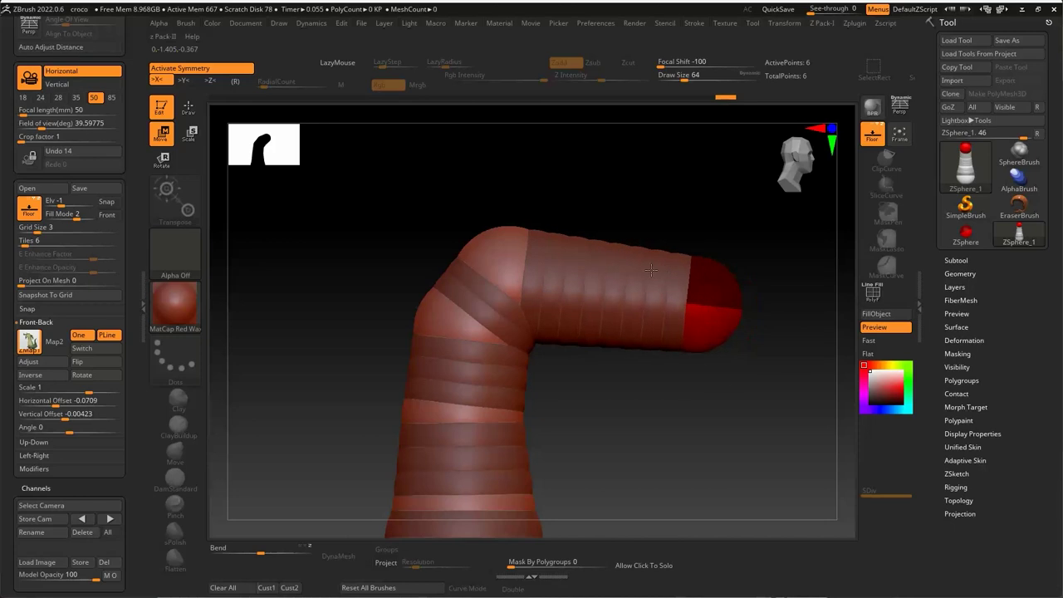
left_click(493, 260)
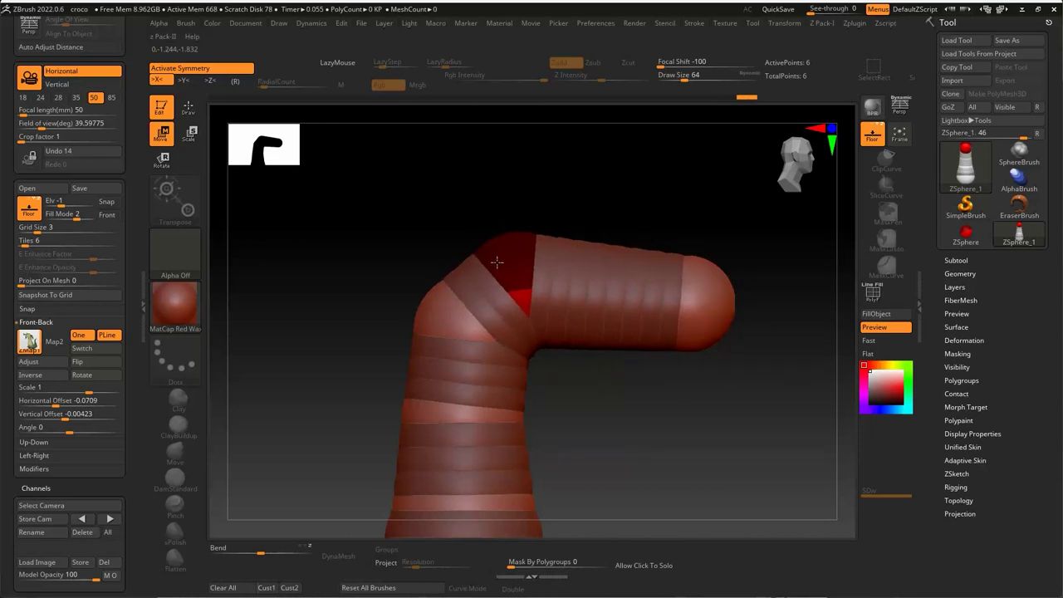
scroll(498, 264, "up", 3)
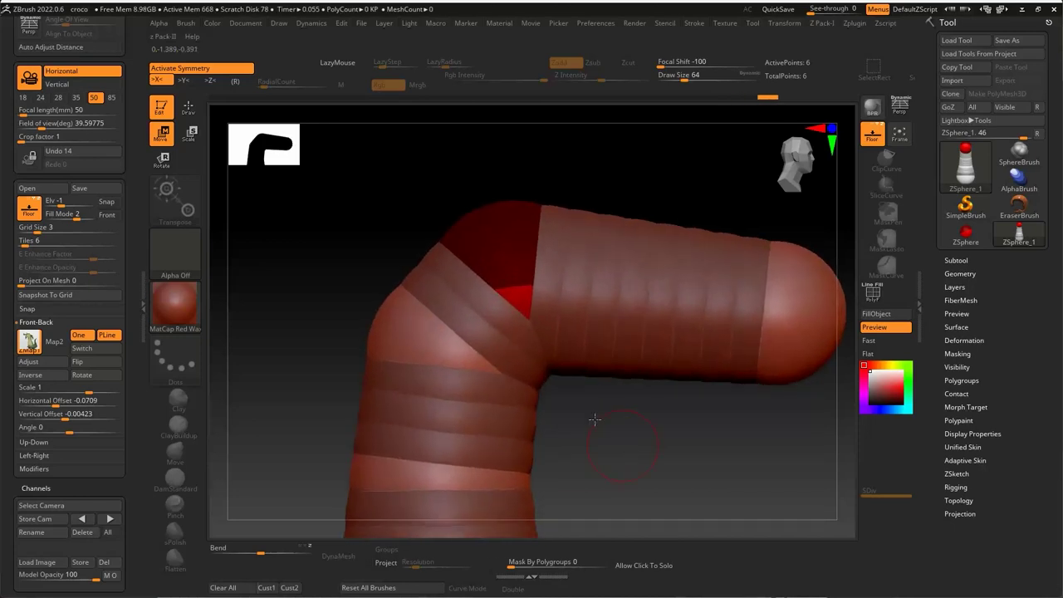
mouse_move(515, 278)
left_mouse_down()
mouse_move(524, 275)
mouse_move(511, 285)
left_mouse_up()
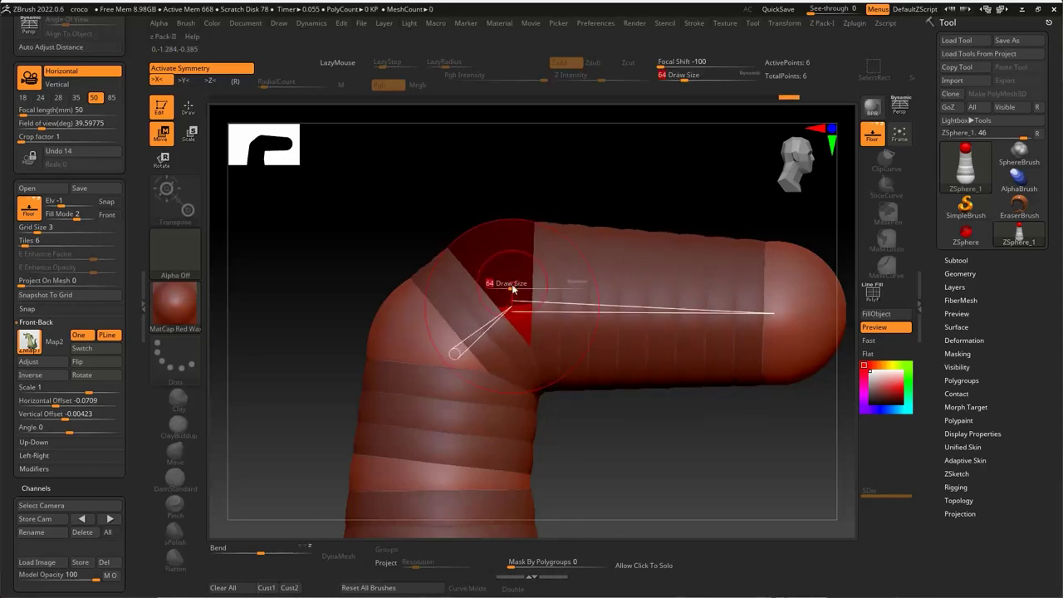
mouse_move(512, 288)
left_mouse_down()
mouse_move(540, 284)
mouse_move(521, 284)
mouse_move(538, 268)
mouse_move(529, 271)
left_mouse_up()
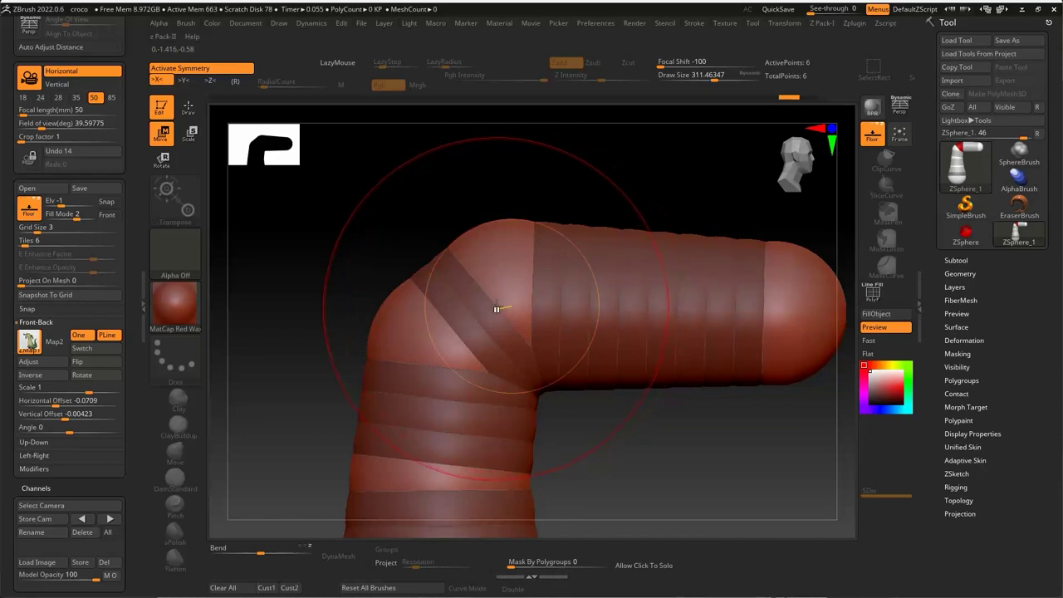
left_click_drag(494, 309, 502, 297)
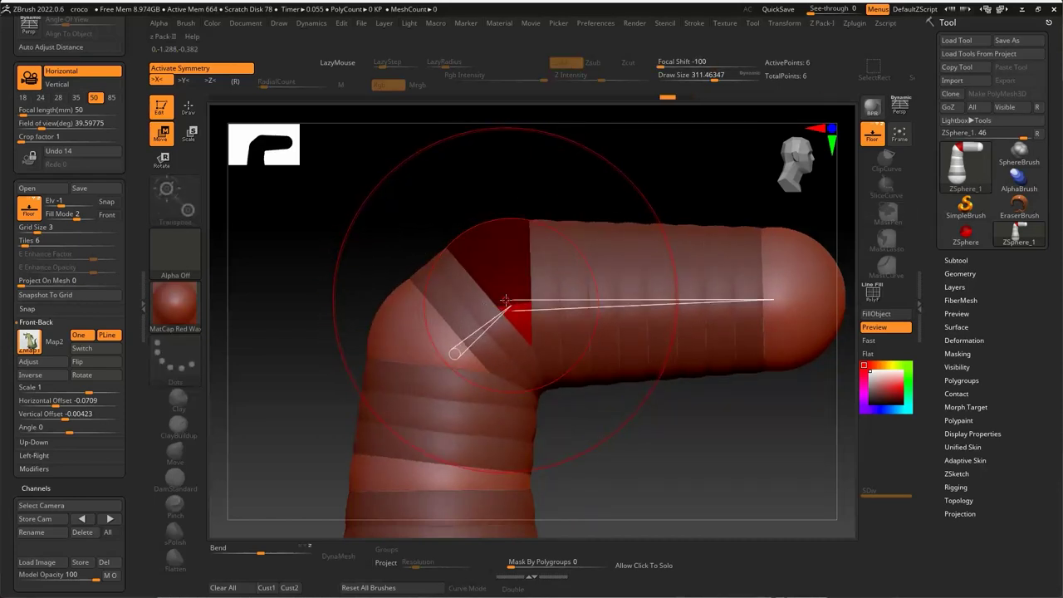
key("s")
left_click_drag(510, 304, 494, 305)
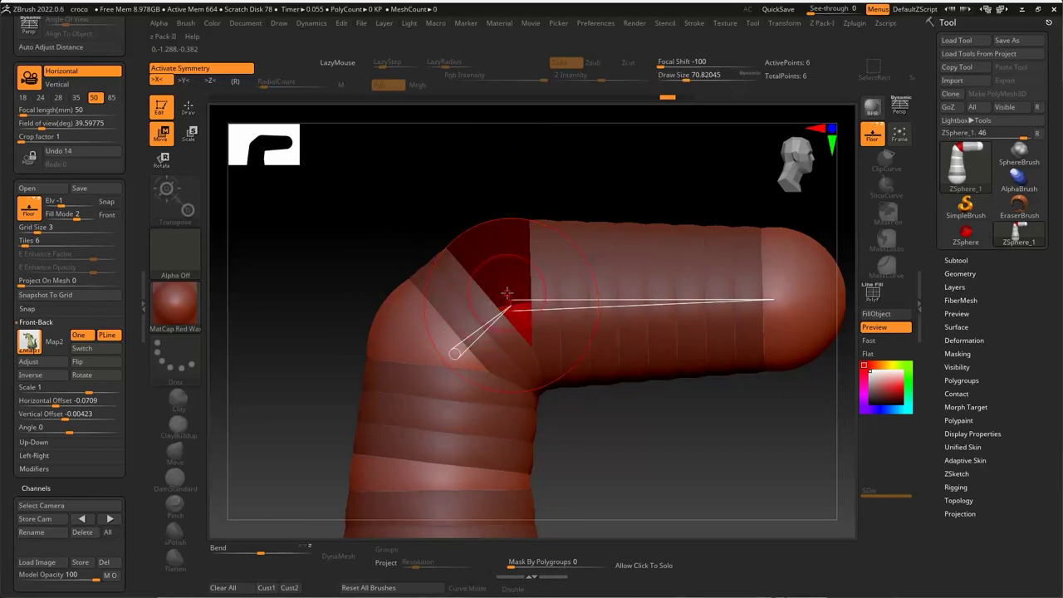
mouse_move(504, 287)
left_mouse_down()
mouse_move(514, 274)
mouse_move(772, 297)
mouse_move(715, 297)
left_mouse_up()
Step: Shrink the snout-tip ZSphere so the head tapers to a narrower rounded end
key("e")
mouse_move(485, 263)
left_mouse_down()
mouse_move(724, 290)
mouse_move(709, 222)
left_mouse_up()
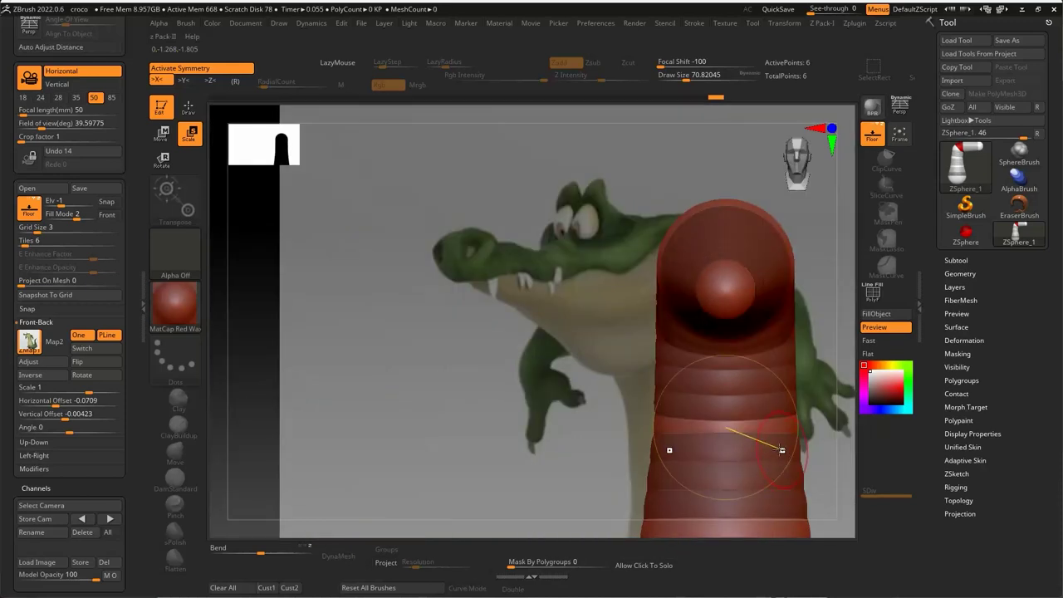
left_click_drag(724, 326, 631, 403)
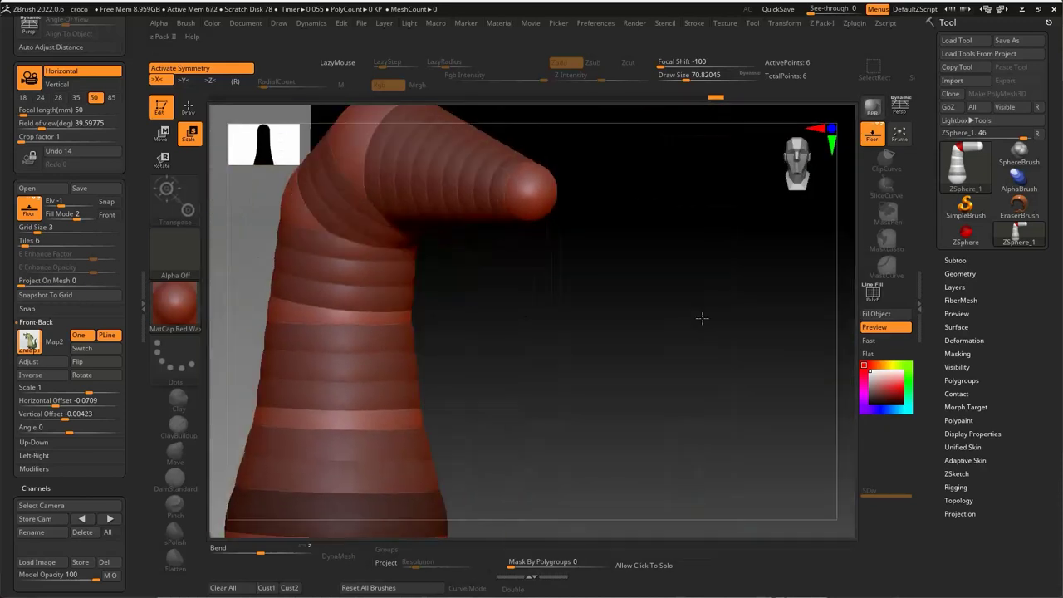
left_click_drag(701, 318, 656, 327)
left_click_drag(429, 260, 467, 326)
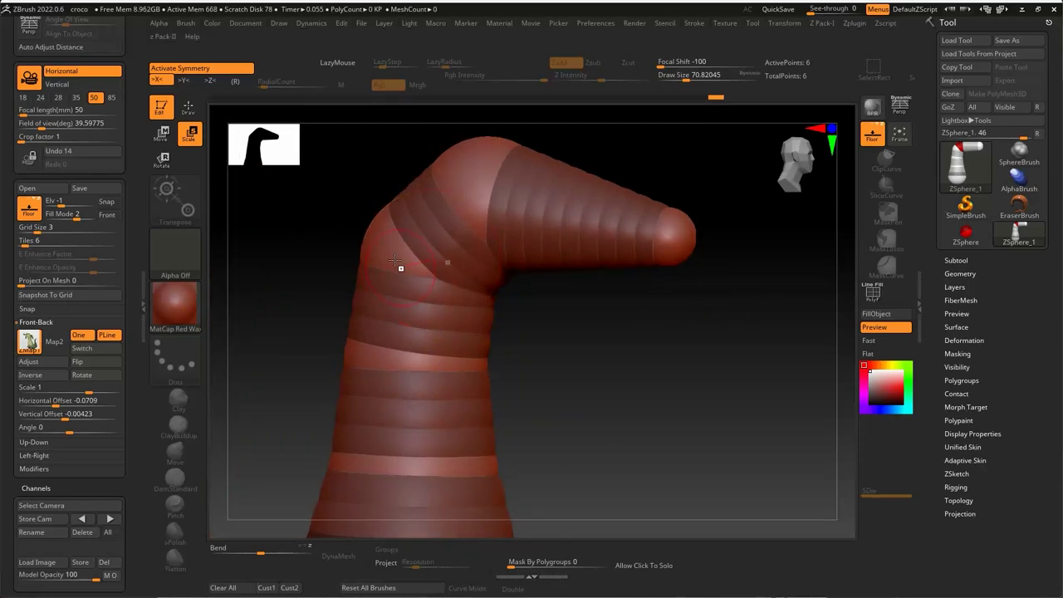
Step: Add mirrored shoulder ZSpheres on both sides of the upper body and extend a second arm pair
key("q")
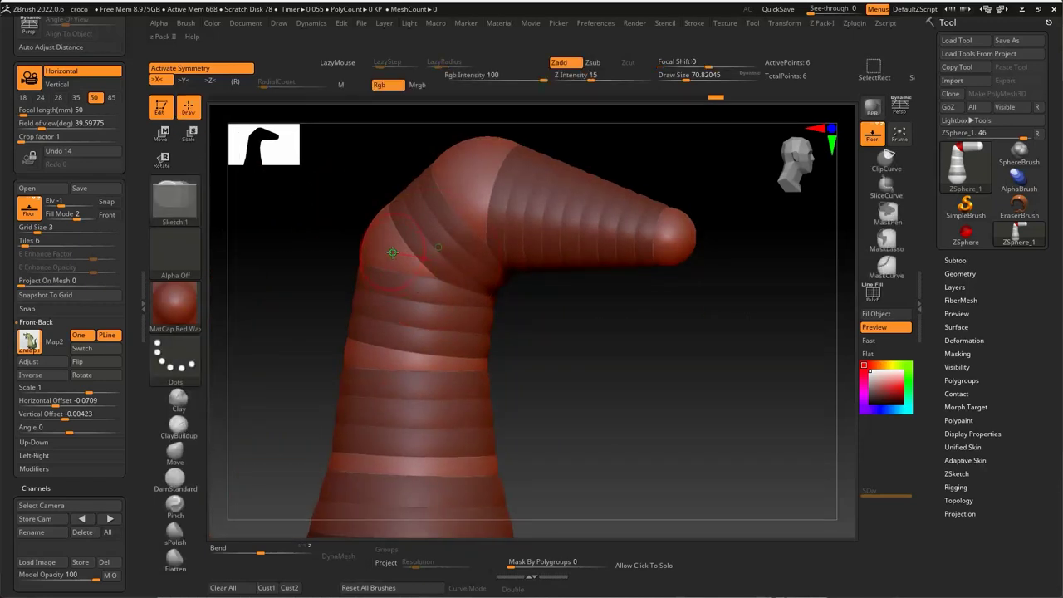
left_click(392, 252)
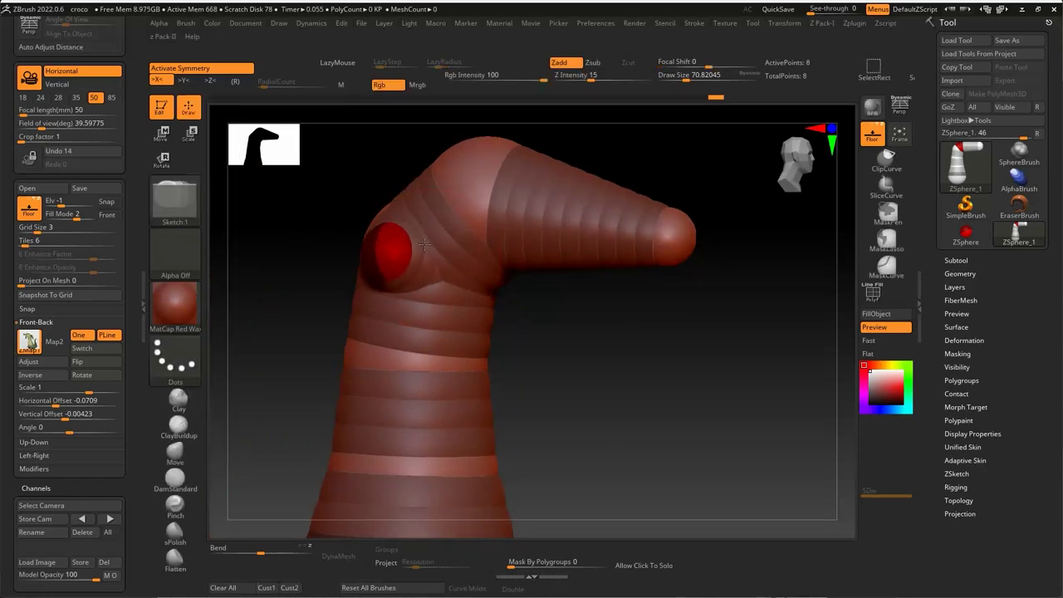
mouse_move(650, 374)
left_mouse_down("shift")
mouse_move(606, 369)
mouse_move(634, 368)
mouse_move(617, 360)
mouse_move(631, 341)
left_mouse_up("shift")
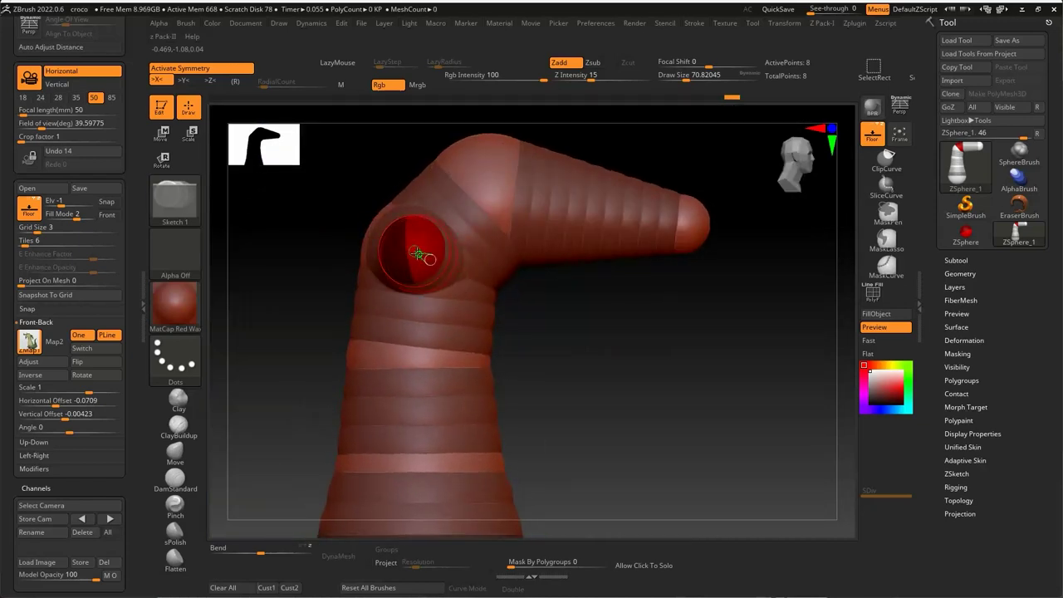
left_click_drag(415, 254, 429, 246)
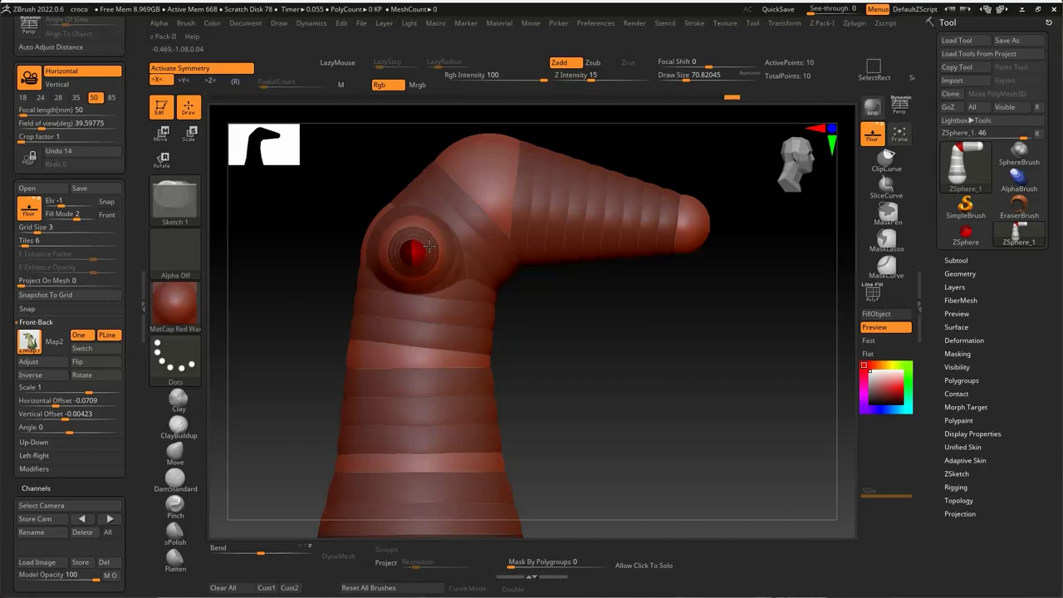
left_click_drag(349, 241, 311, 237, "shift")
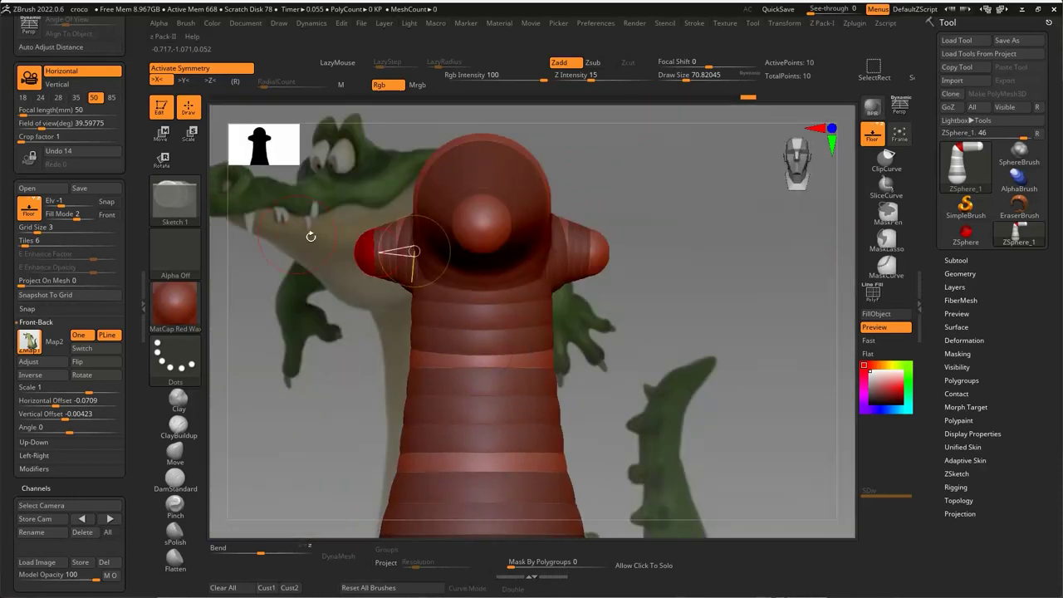
left_click(343, 248, "alt")
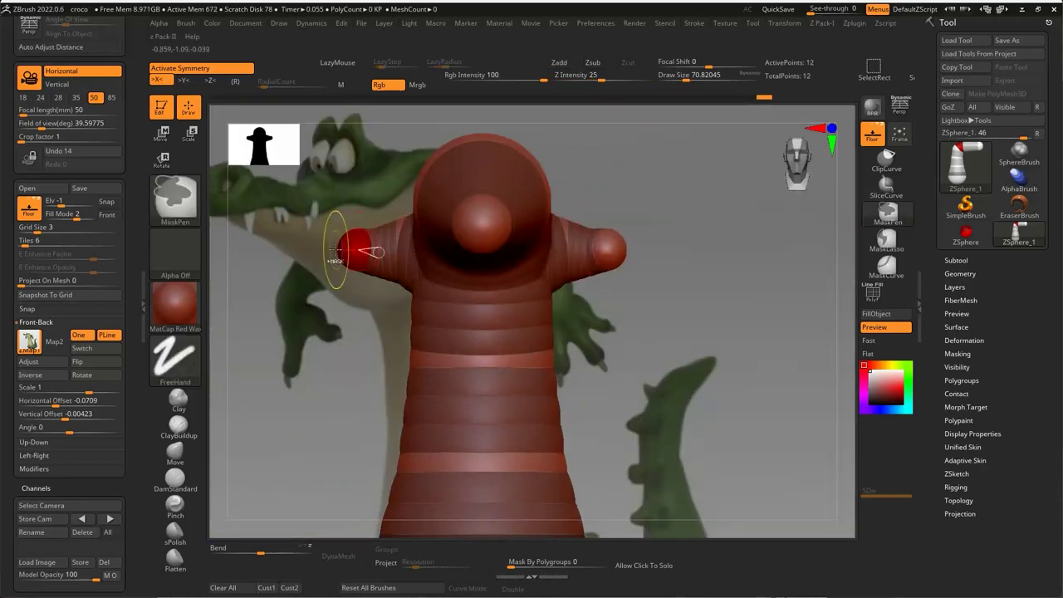
key("w")
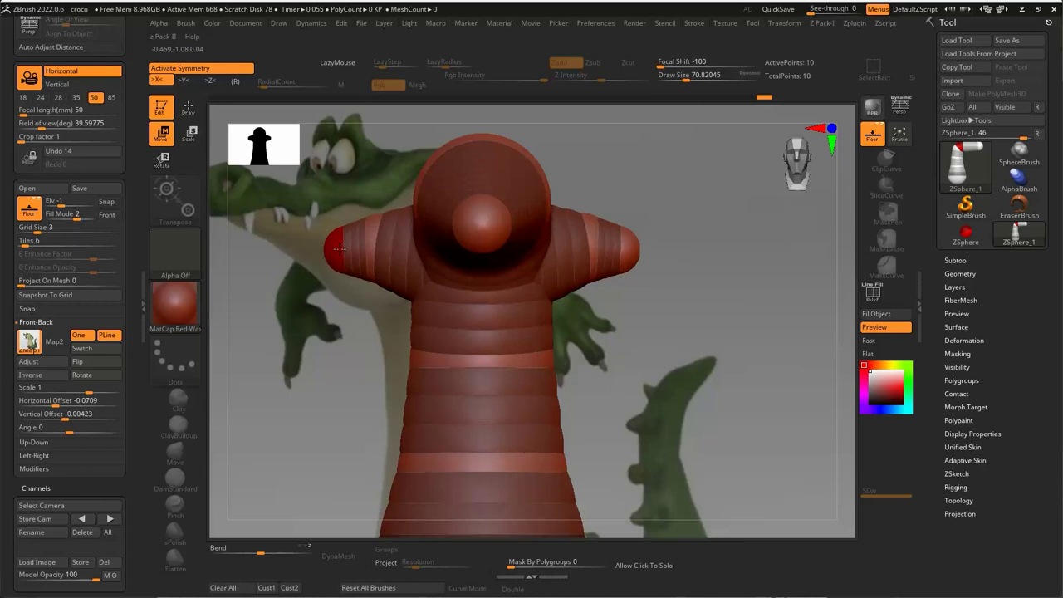
left_click_drag(343, 251, 317, 256)
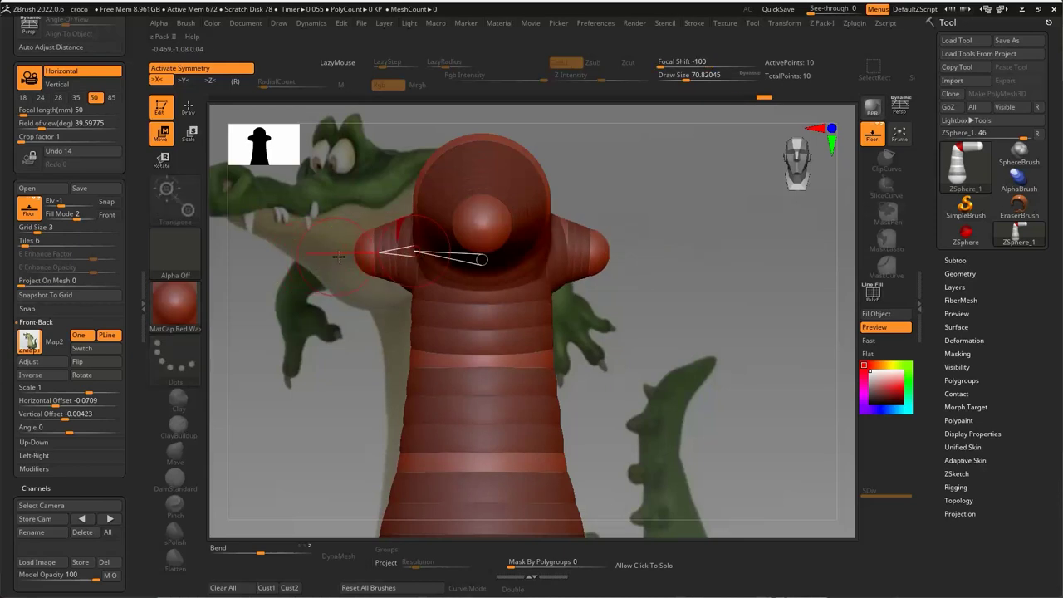
key("s")
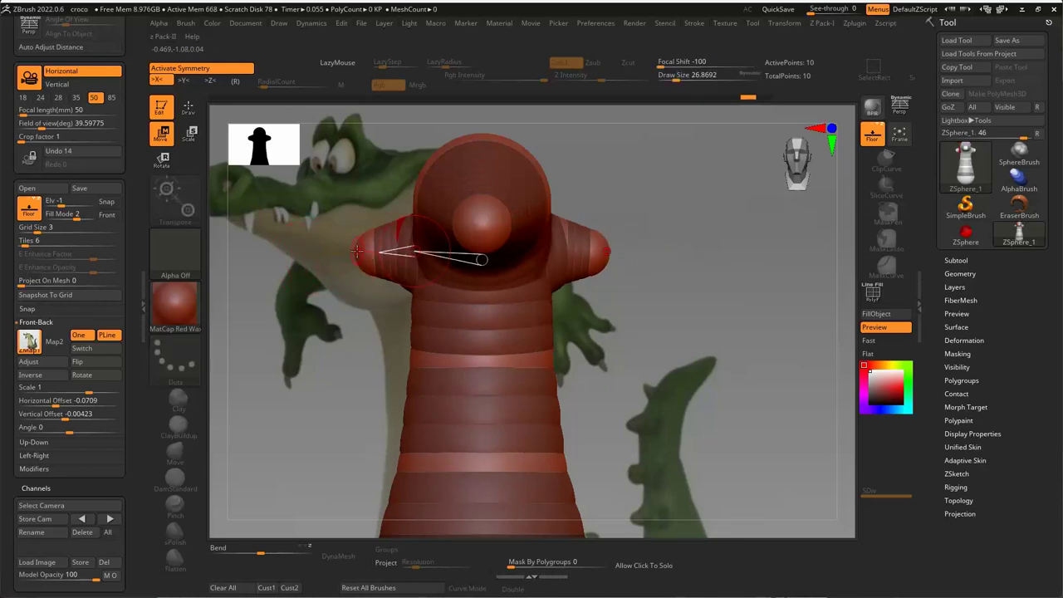
left_click_drag(357, 251, 306, 252)
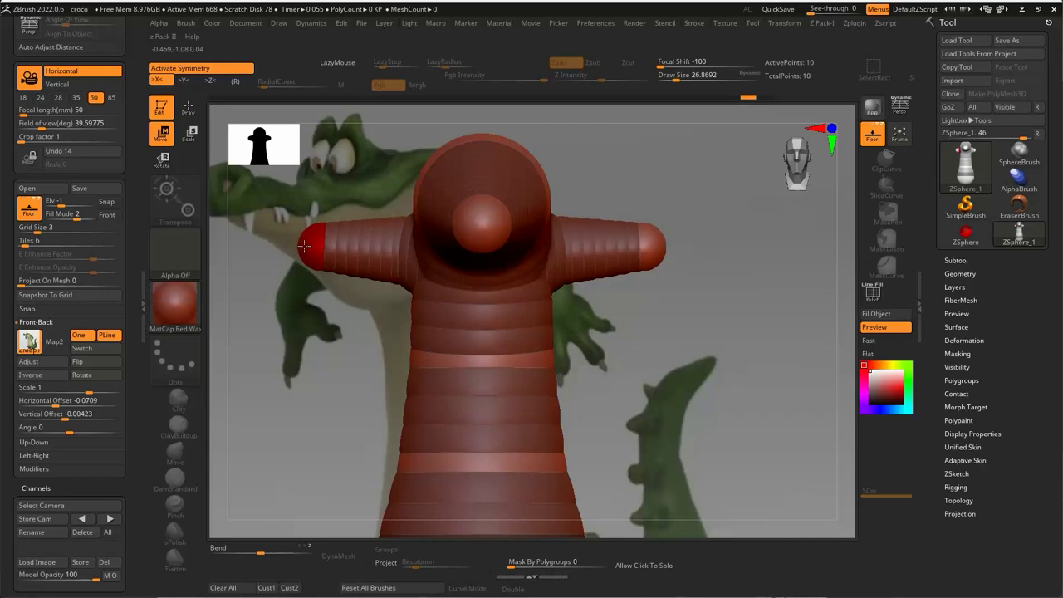
mouse_move(682, 330)
left_mouse_down()
mouse_move(747, 335)
mouse_move(750, 295)
left_mouse_up()
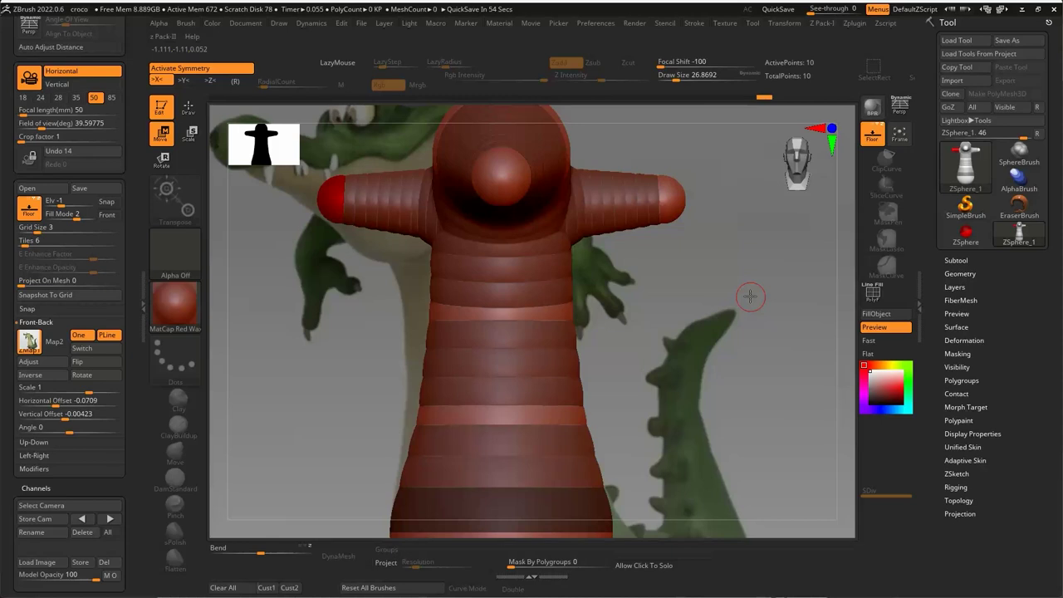
Step: Swing both mirrored arms downward at an angle from the shoulders
left_click_drag(321, 213, 332, 322)
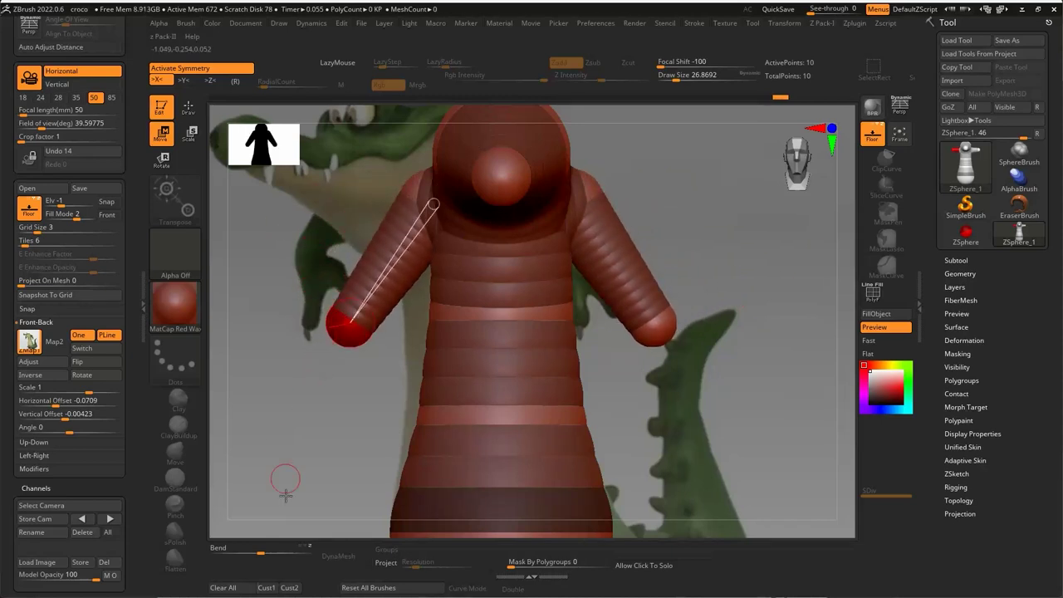
left_click_drag(284, 495, 375, 216, "alt")
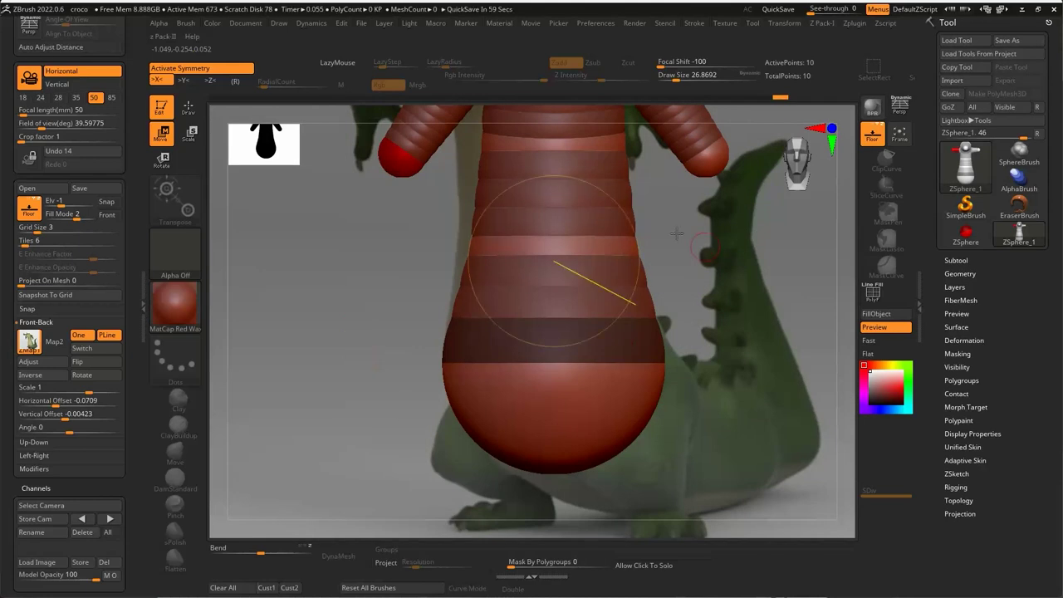
left_click_drag(677, 234, 321, 380, "alt")
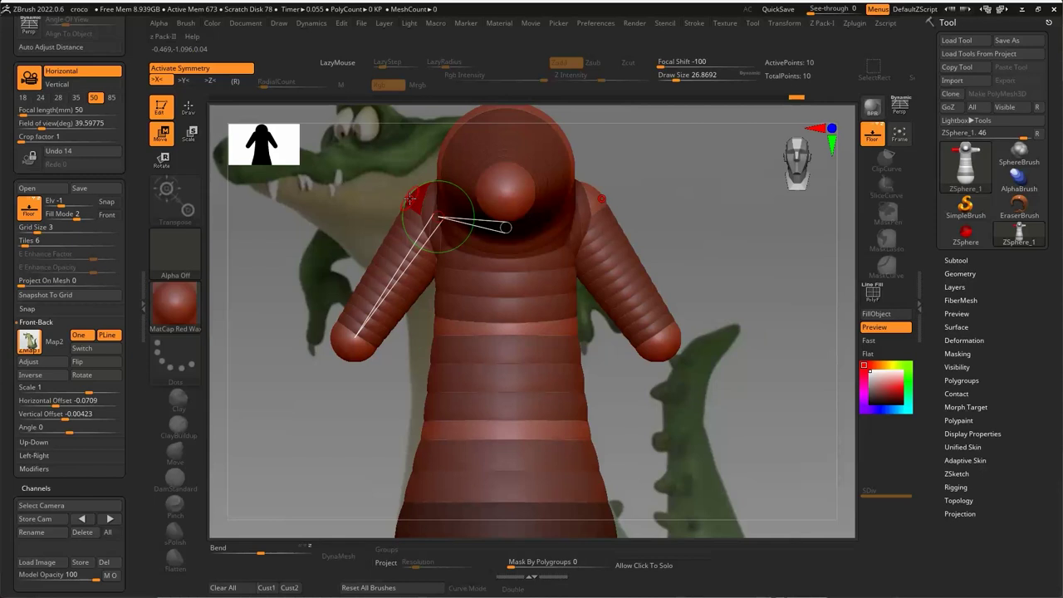
Step: Rotate the arms along a shoulder-to-hand action line so they angle down and outward
key("e")
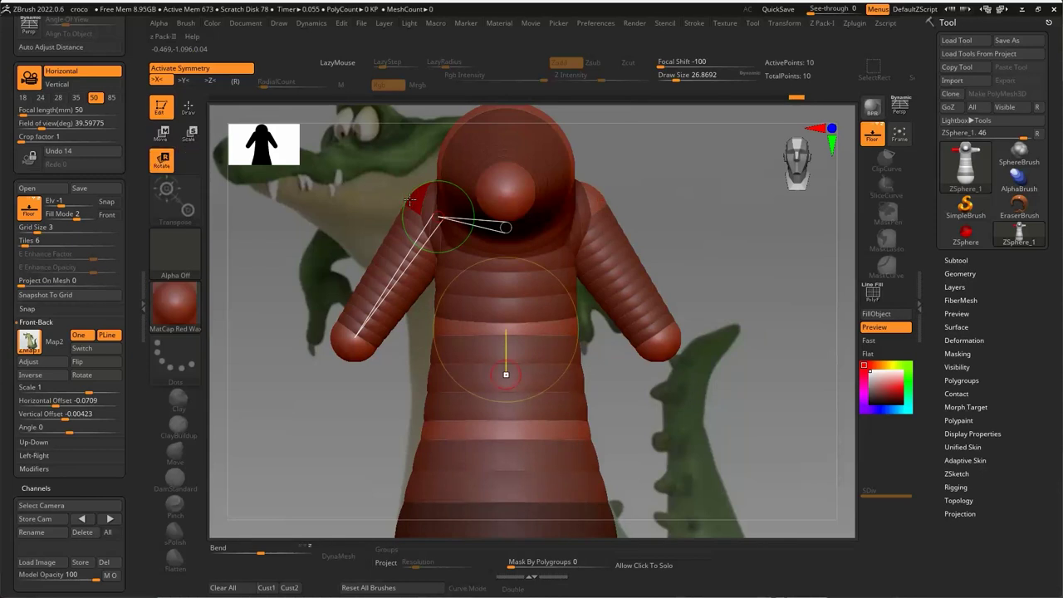
mouse_move(414, 199)
left_mouse_down("ctrl")
mouse_move(458, 181)
mouse_move(415, 216)
left_mouse_up("ctrl")
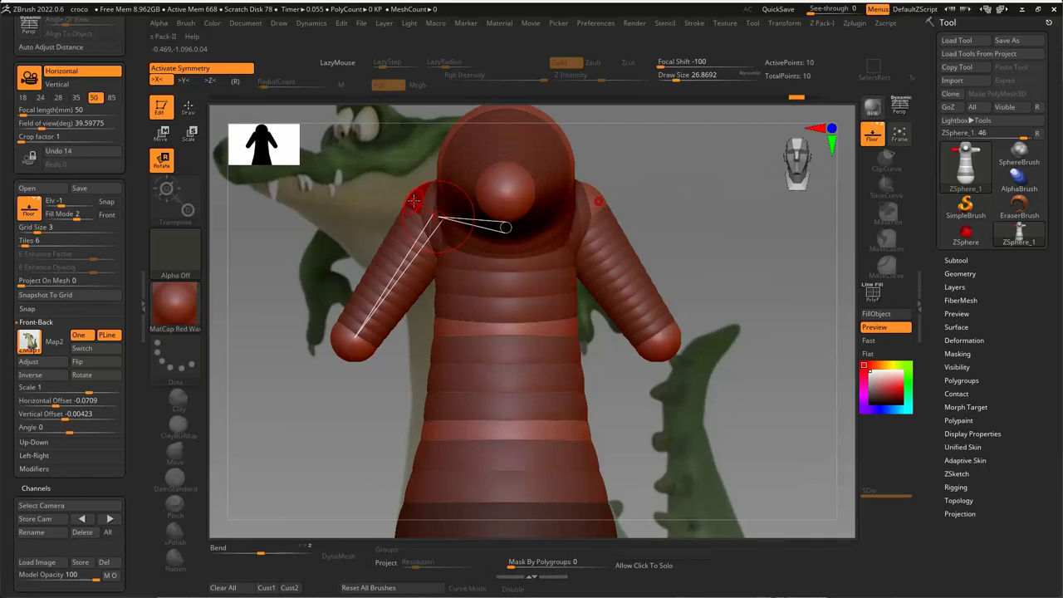
left_click_drag(413, 200, 391, 214, "ctrl")
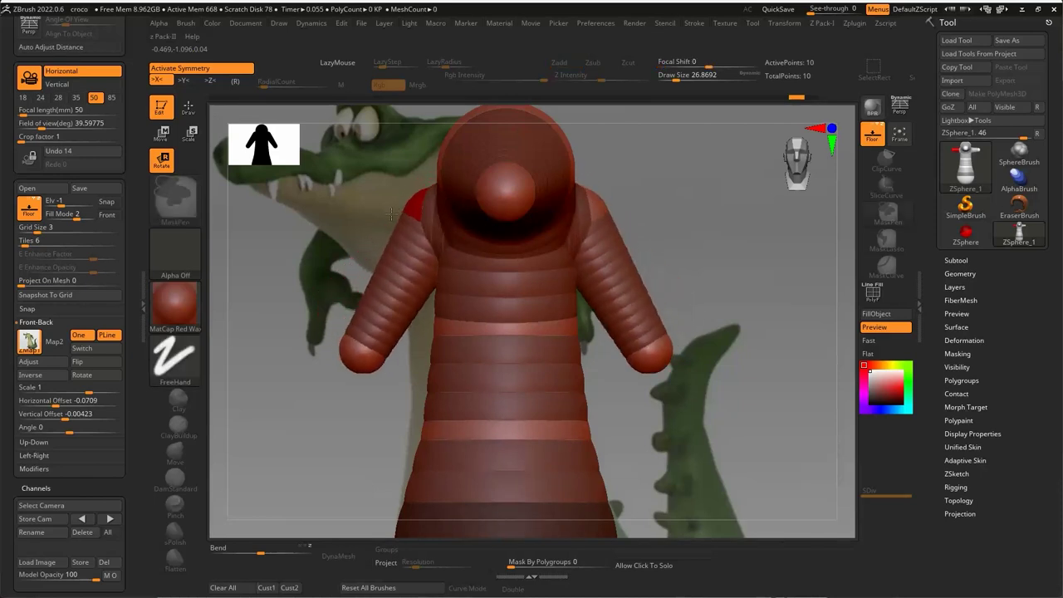
left_click_drag(391, 214, 413, 197)
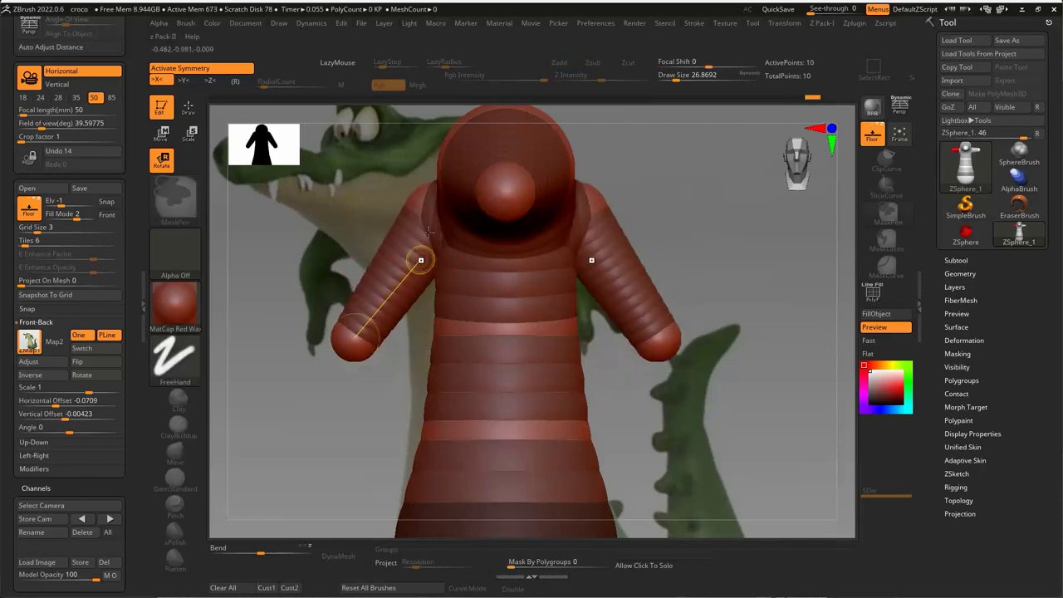
left_click(421, 197)
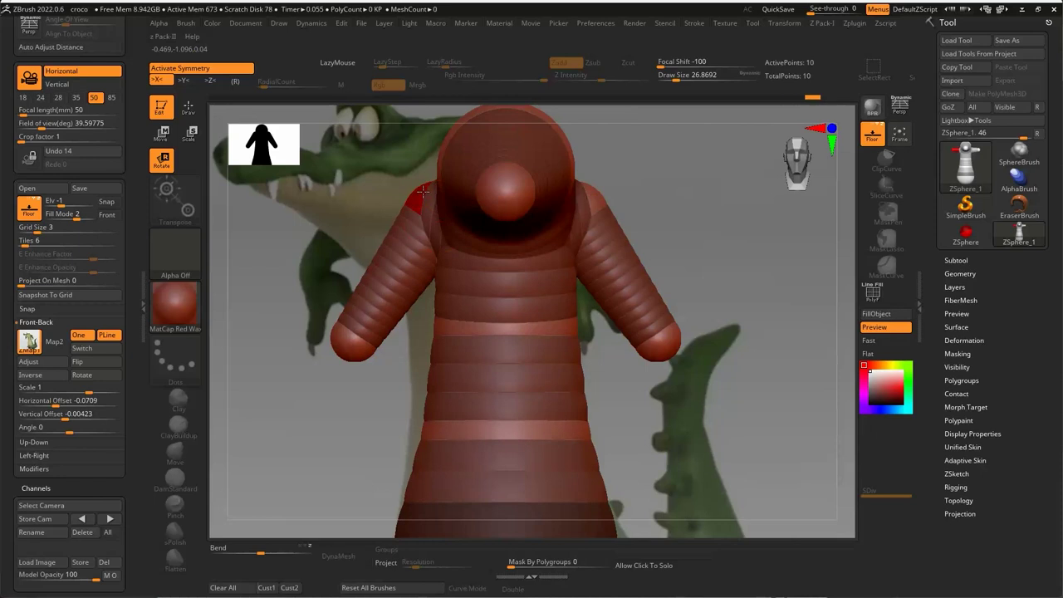
left_click_drag(421, 200, 514, 117, "ctrl")
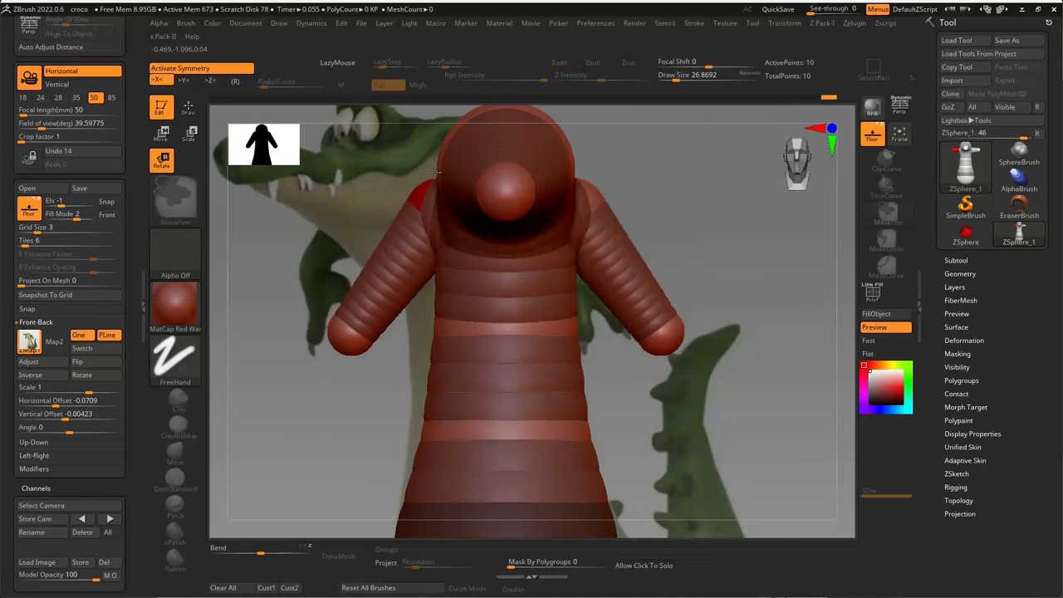
mouse_move(506, 224)
left_mouse_down()
mouse_move(388, 218)
mouse_move(429, 252)
left_mouse_up()
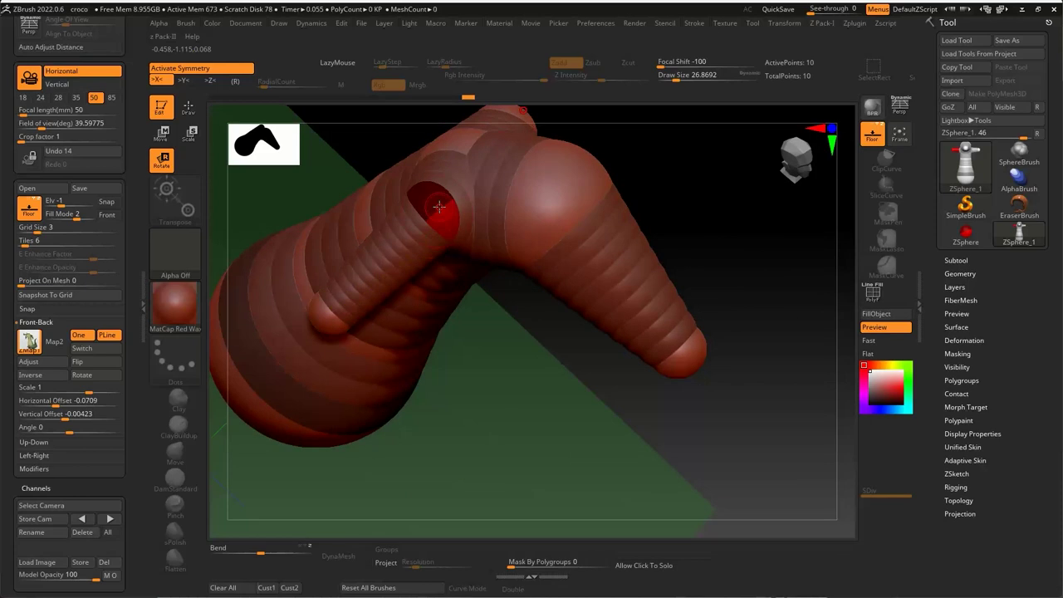
Step: Swing both arms up into a T-pose, returning to a front view of the figure
mouse_move(439, 206)
left_mouse_down("ctrl")
mouse_move(316, 307)
mouse_move(251, 386)
left_mouse_up("ctrl")
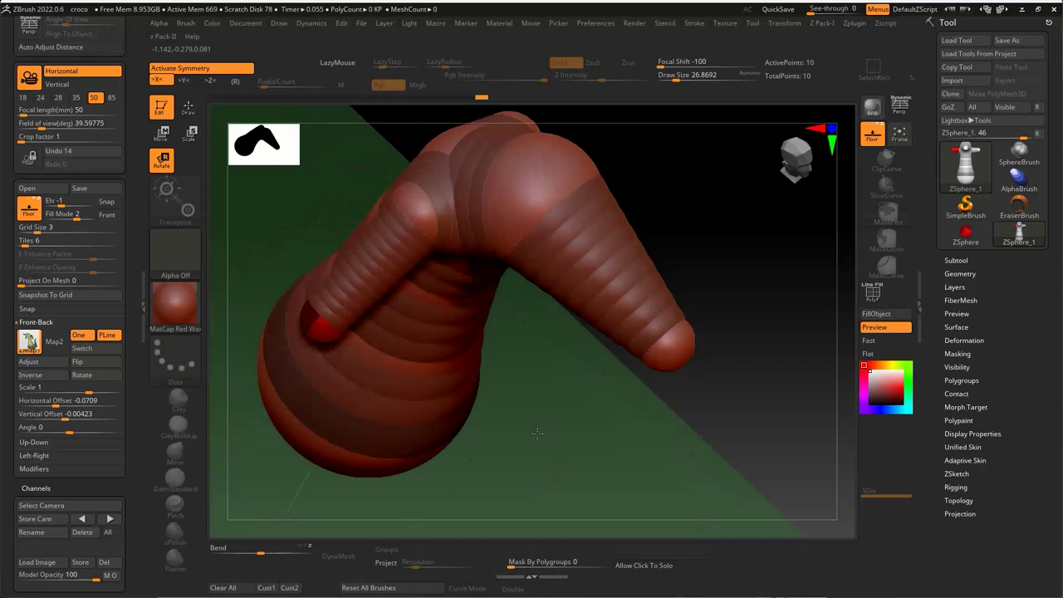
mouse_move(148, 488)
left_mouse_down()
mouse_move(294, 304)
mouse_move(249, 225)
mouse_move(244, 191)
mouse_move(341, 325)
mouse_move(303, 345)
left_mouse_up()
left_click_drag(285, 454, 345, 255, "alt")
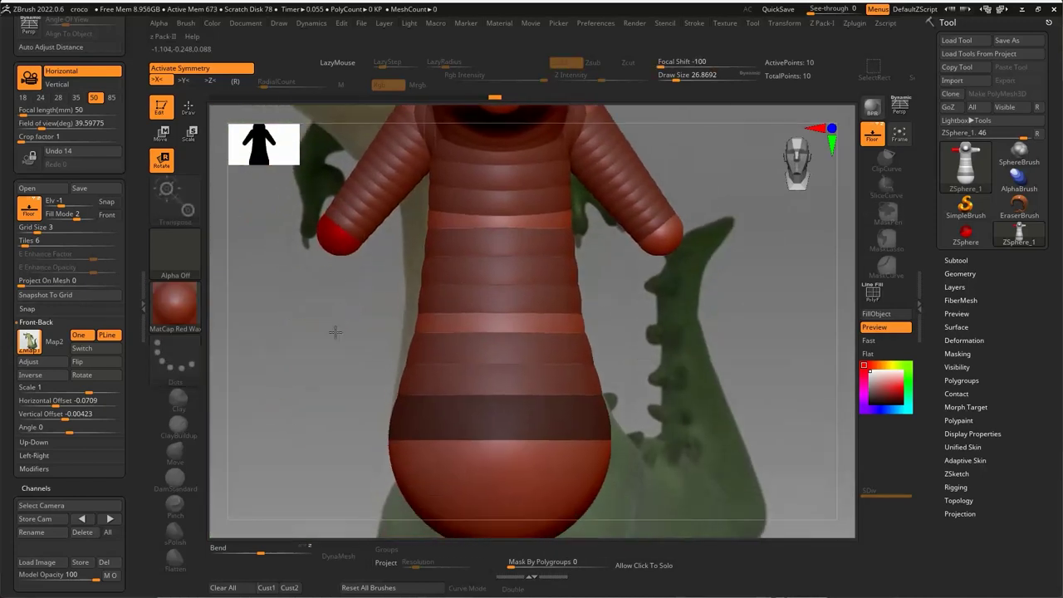
left_click_drag(314, 387, 339, 368)
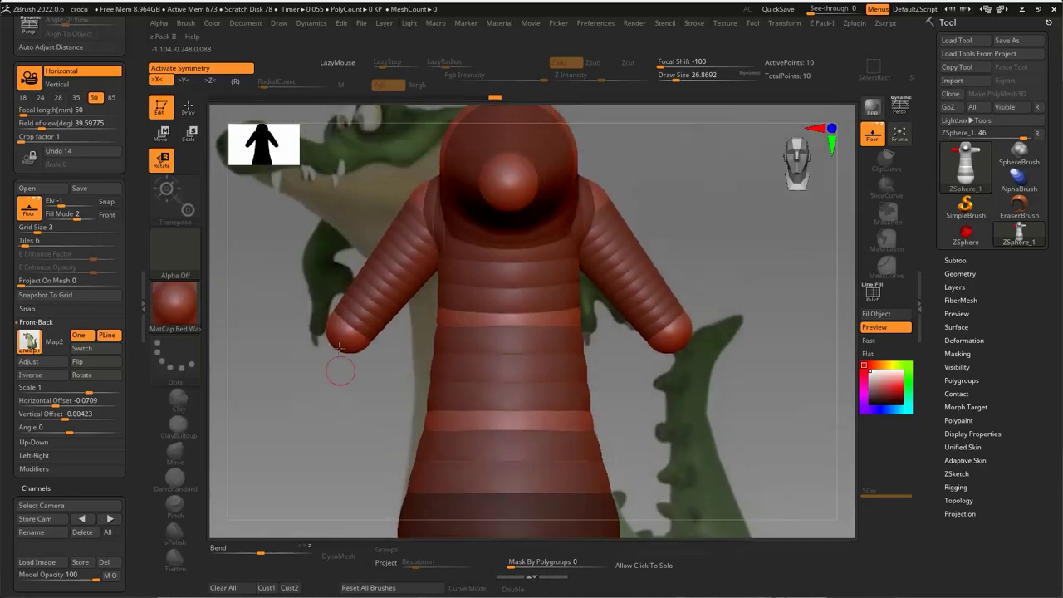
mouse_move(340, 325)
left_mouse_down()
mouse_move(308, 290)
mouse_move(279, 206)
left_mouse_up()
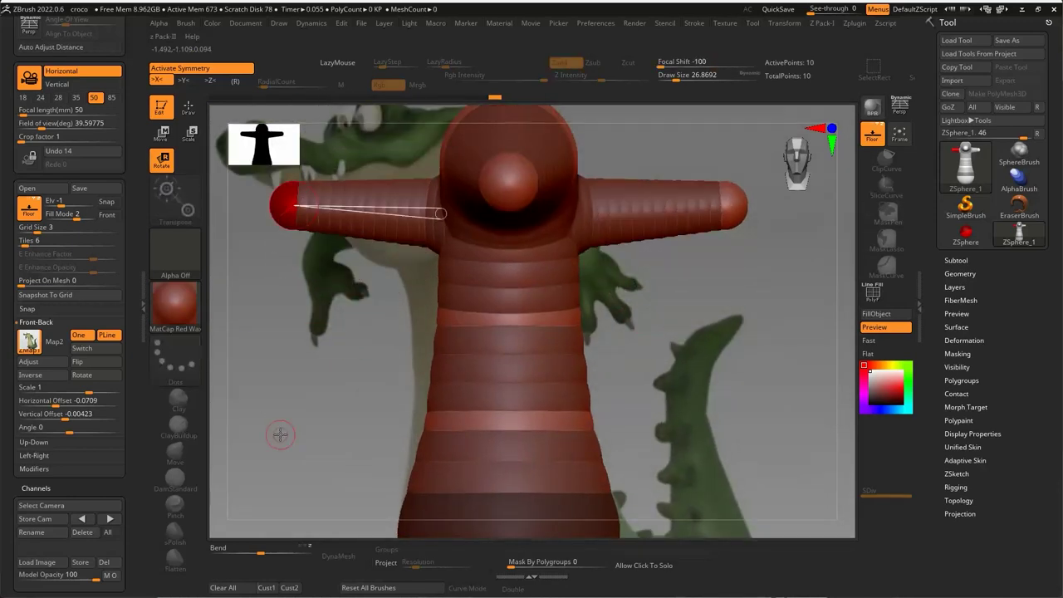
Step: Undo and redo through the arm-pose history until only short shoulder stubs remain
key("ctrl+z")
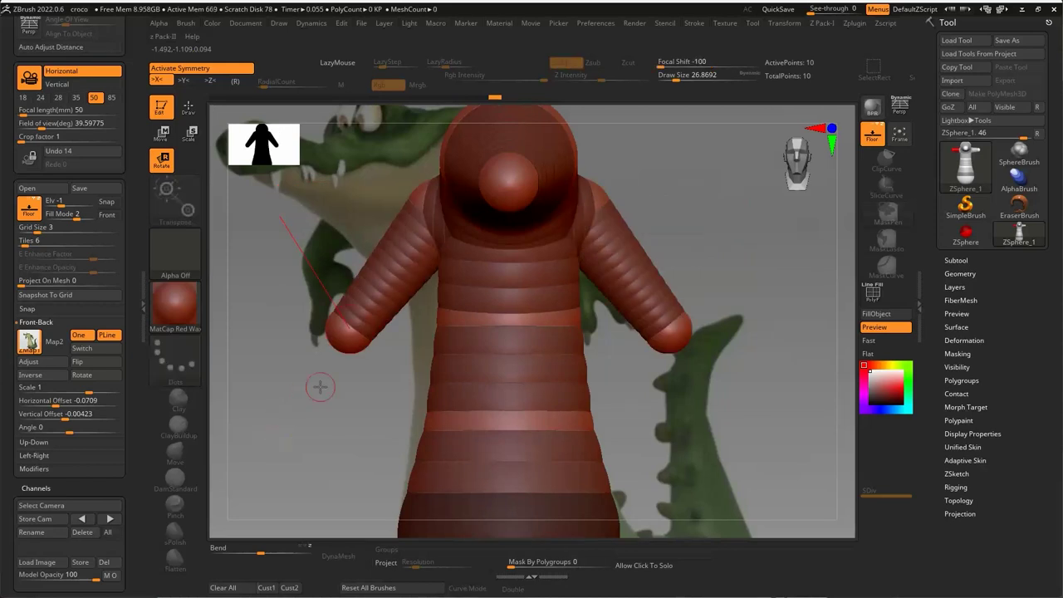
key("ctrl+shift+z")
key("ctrl+shift+z")
key("ctrl+z")
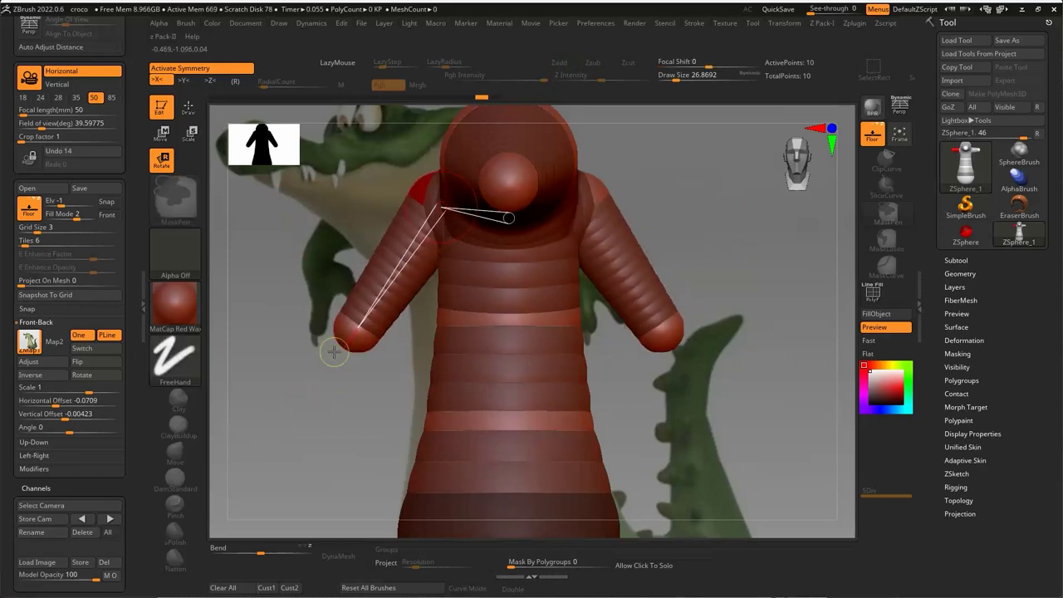
key("ctrl+z")
key("ctrl+shift+z")
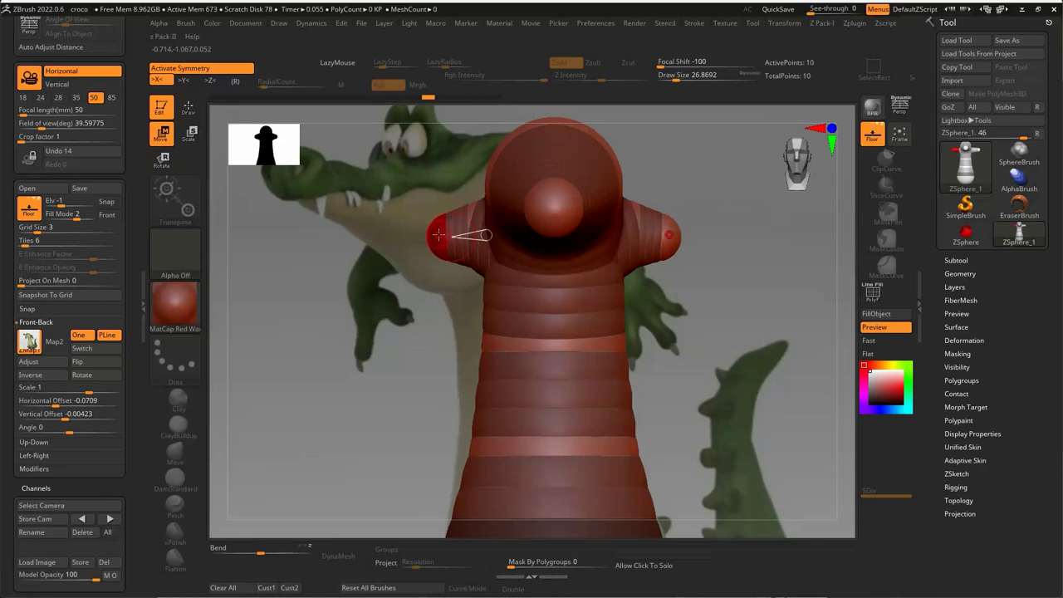
Step: Lengthen both arms and add new mirrored ZSpheres at the arm tips
mouse_move(437, 235)
left_mouse_down()
mouse_move(369, 228)
mouse_move(395, 356)
mouse_move(380, 257)
left_mouse_up()
key("q")
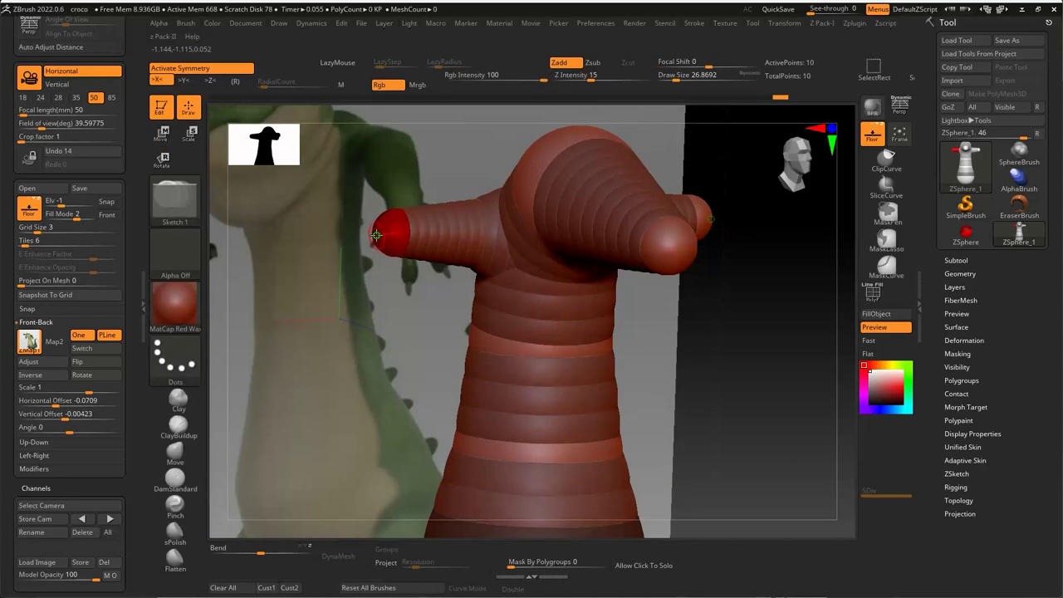
left_click_drag(368, 315, 391, 266)
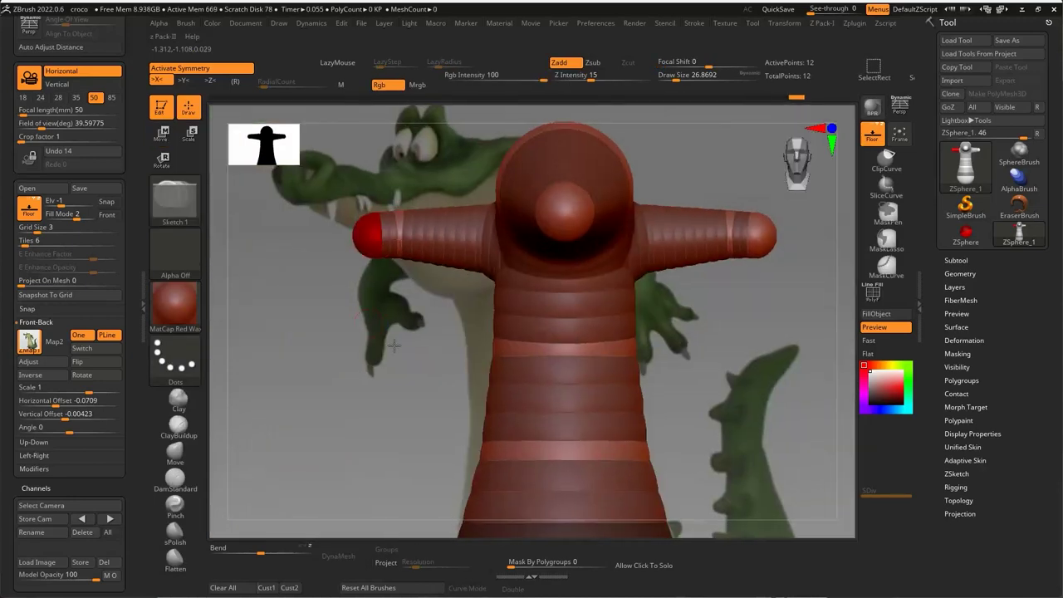
left_click(394, 266)
left_click(378, 264, "alt")
Step: Stretch the left arm further out into a long T-pose
key("w")
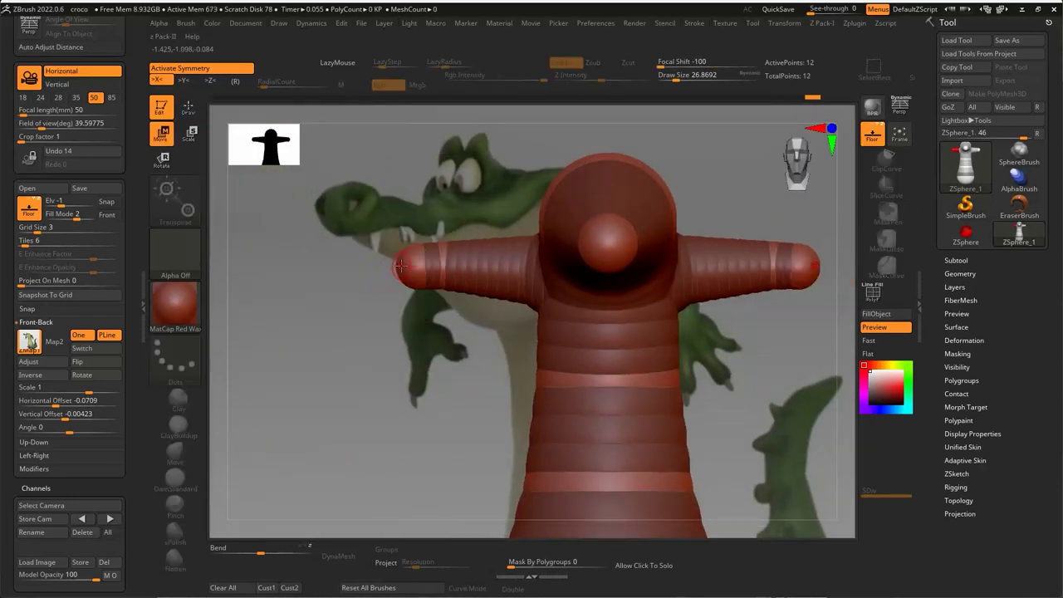
left_click_drag(415, 265, 344, 265)
left_click_drag(498, 499, 498, 349, "alt")
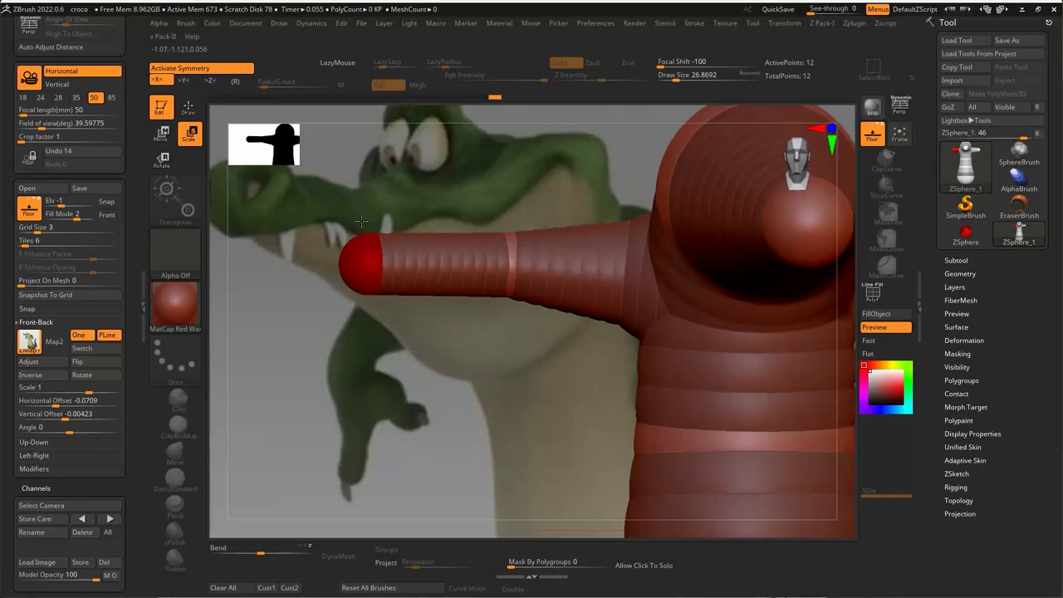
key("e")
mouse_move(349, 465)
left_mouse_down()
mouse_move(539, 528)
mouse_move(465, 349)
mouse_move(373, 287)
mouse_move(144, 305)
left_mouse_up()
left_click(144, 306)
Step: Draw hand ZSpheres at the arm tip, including a knuckle sphere
key("q")
left_click_drag(557, 375, 795, 473)
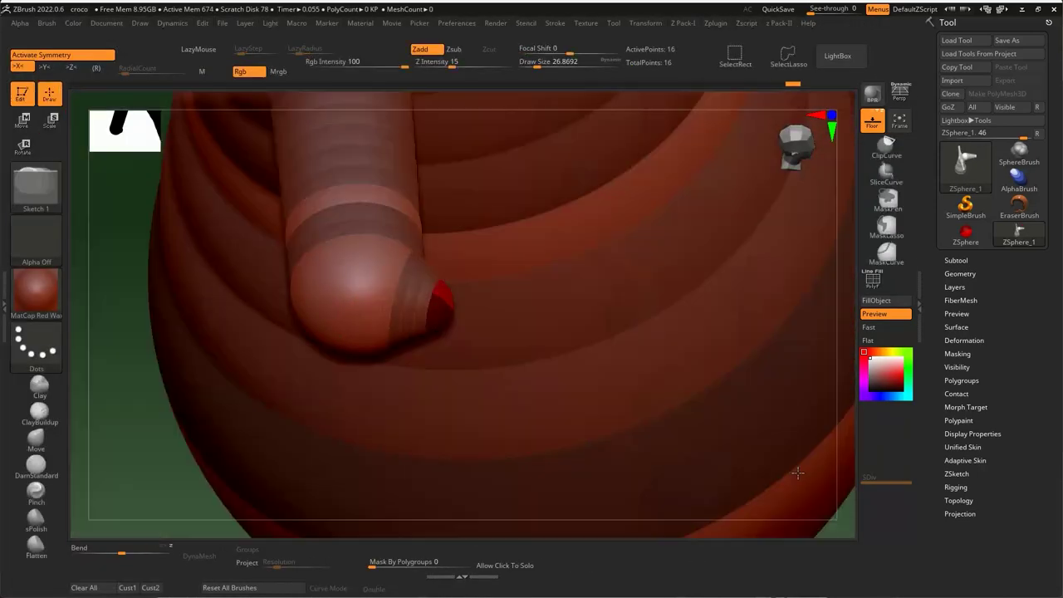
left_click(391, 349)
left_click(345, 335)
left_click_drag(346, 335, 365, 282)
mouse_move(515, 465)
left_mouse_down()
mouse_move(821, 458)
mouse_move(643, 367)
mouse_move(629, 349)
mouse_move(621, 446)
mouse_move(540, 329)
left_mouse_up()
Step: Pull finger ZSpheres out into three long fingers, straightening the middle finger downward
key("w")
key("w")
left_click_drag(554, 359, 558, 452)
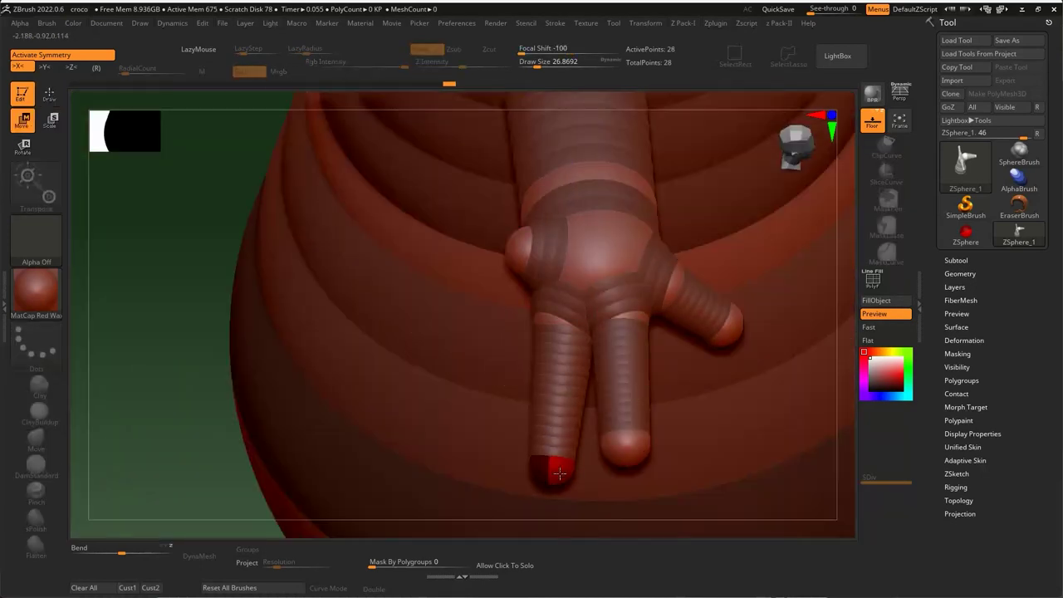
left_click_drag(496, 307, 508, 449)
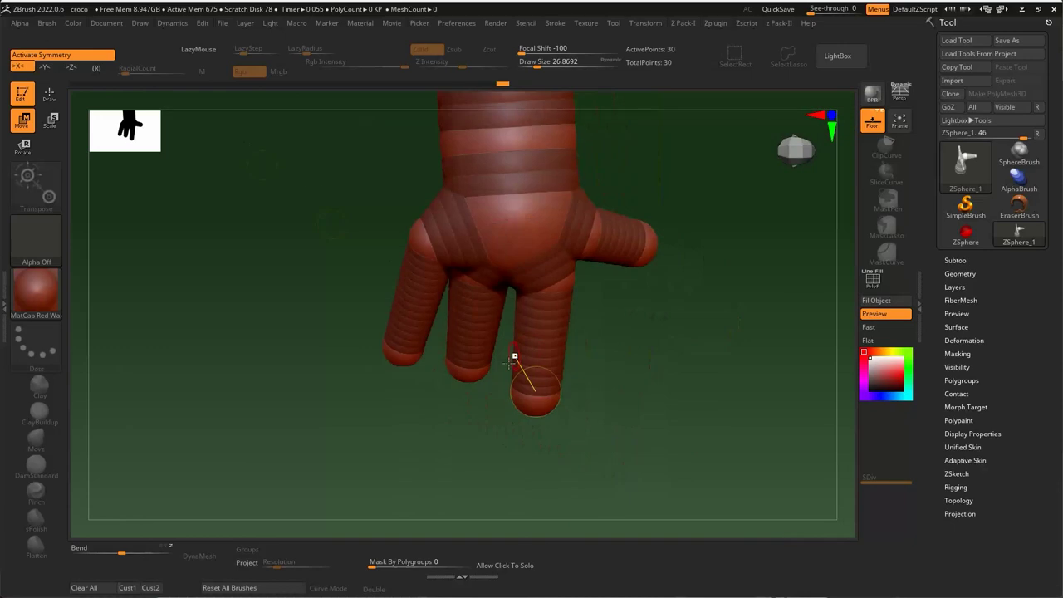
left_click_drag(514, 357, 573, 416)
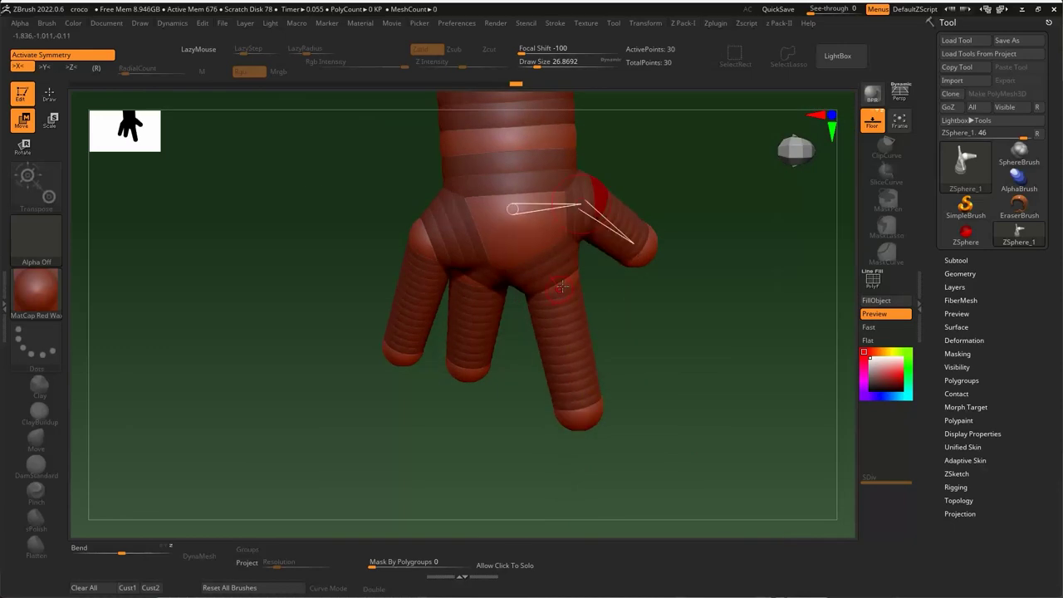
mouse_move(502, 297)
left_mouse_down()
mouse_move(506, 422)
mouse_move(503, 262)
left_mouse_up()
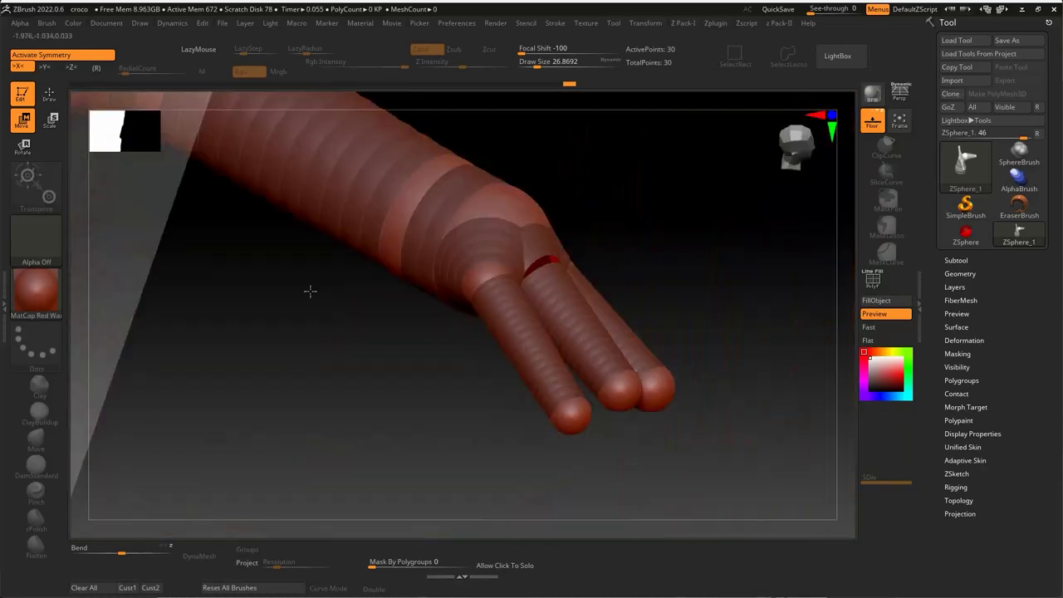
Step: Shorten the index finger by pulling its tip in toward the palm
left_click_drag(308, 289, 391, 308)
mouse_move(748, 436)
left_mouse_down()
mouse_move(216, 299)
mouse_move(415, 274)
left_mouse_up()
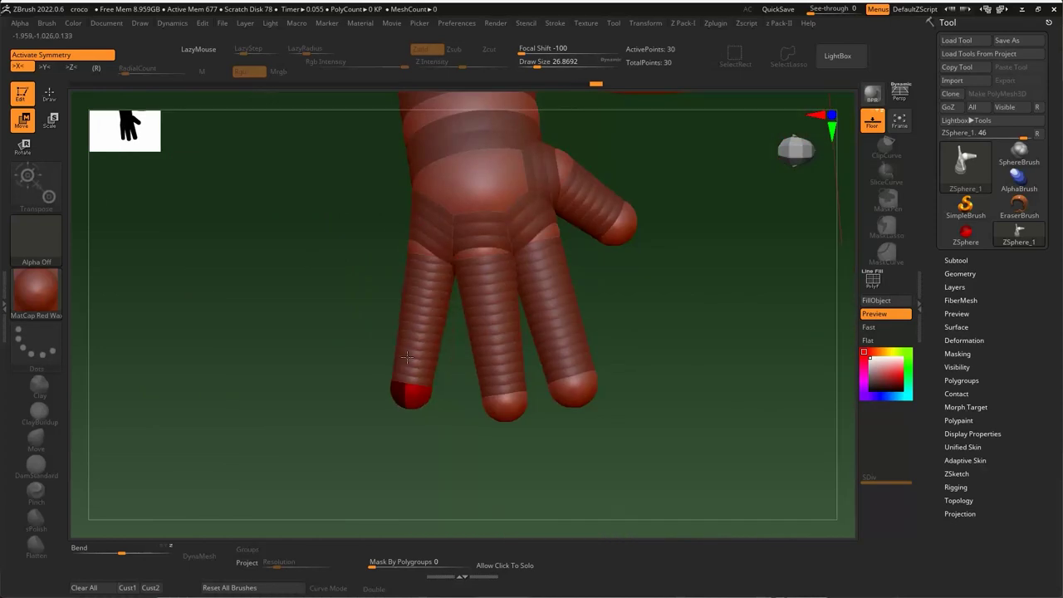
left_click_drag(385, 366, 398, 348)
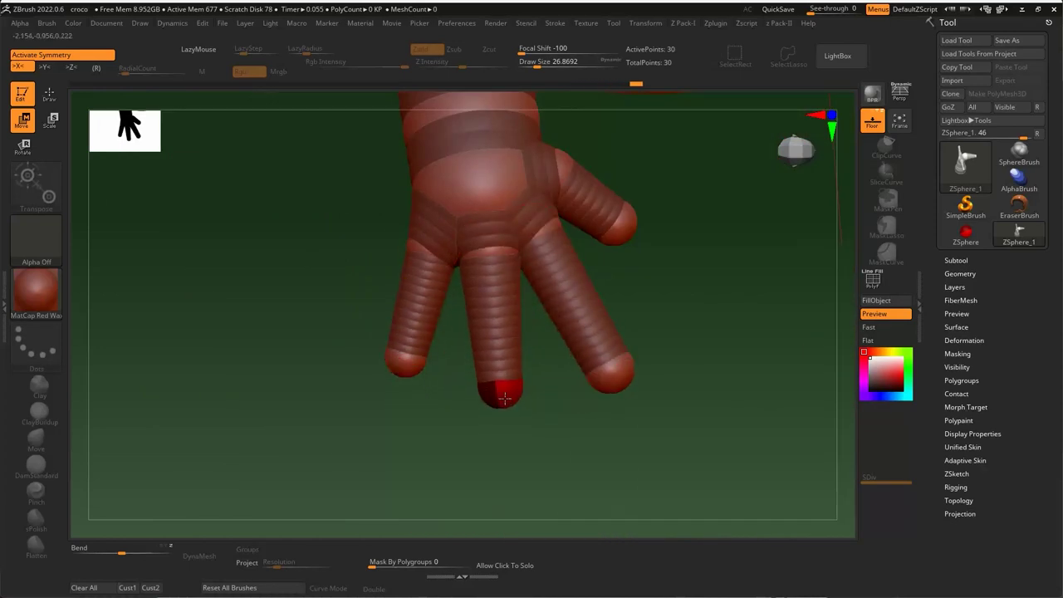
mouse_move(531, 274)
left_mouse_down()
mouse_move(434, 227)
mouse_move(185, 289)
mouse_move(474, 340)
left_mouse_up()
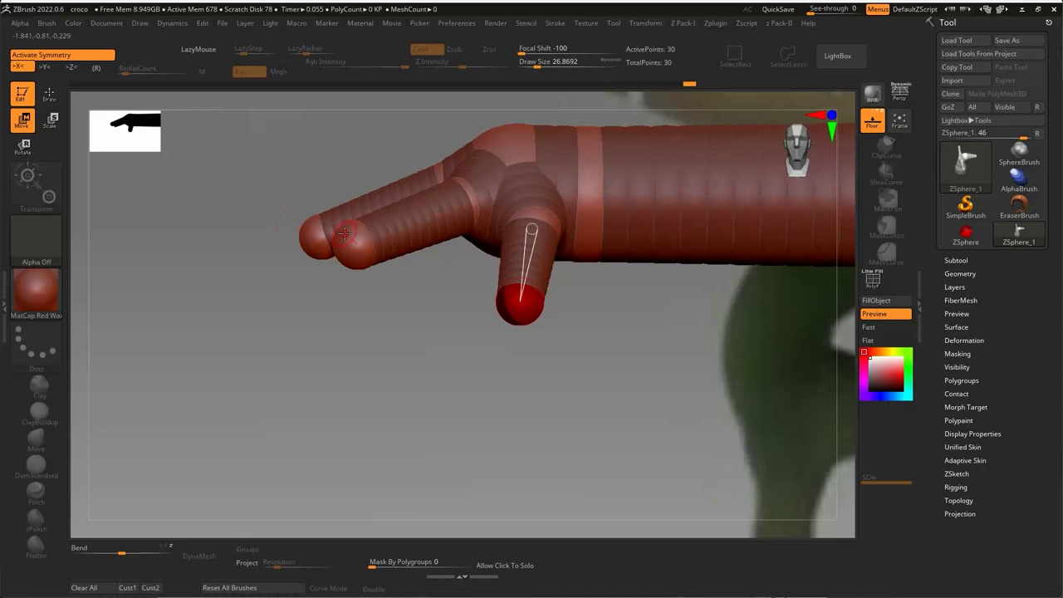
Step: Bend the finger chain tip up and to the left
mouse_move(357, 244)
left_mouse_down()
mouse_move(309, 199)
mouse_move(274, 299)
left_mouse_up()
key("w")
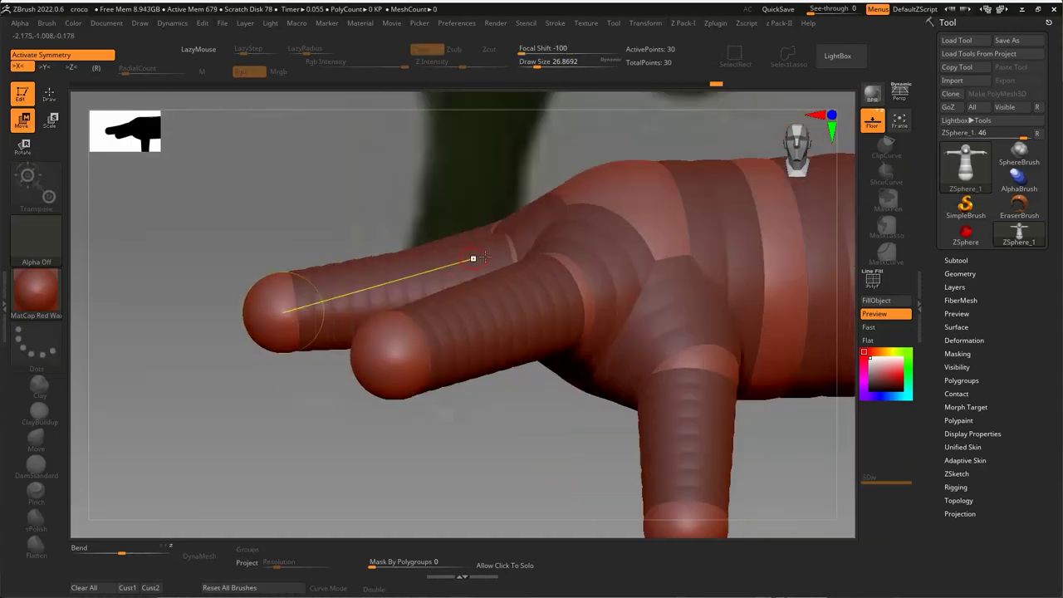
mouse_move(510, 231)
left_mouse_down()
mouse_move(290, 235)
mouse_move(304, 299)
mouse_move(244, 250)
mouse_move(261, 303)
mouse_move(734, 291)
mouse_move(336, 239)
left_mouse_up()
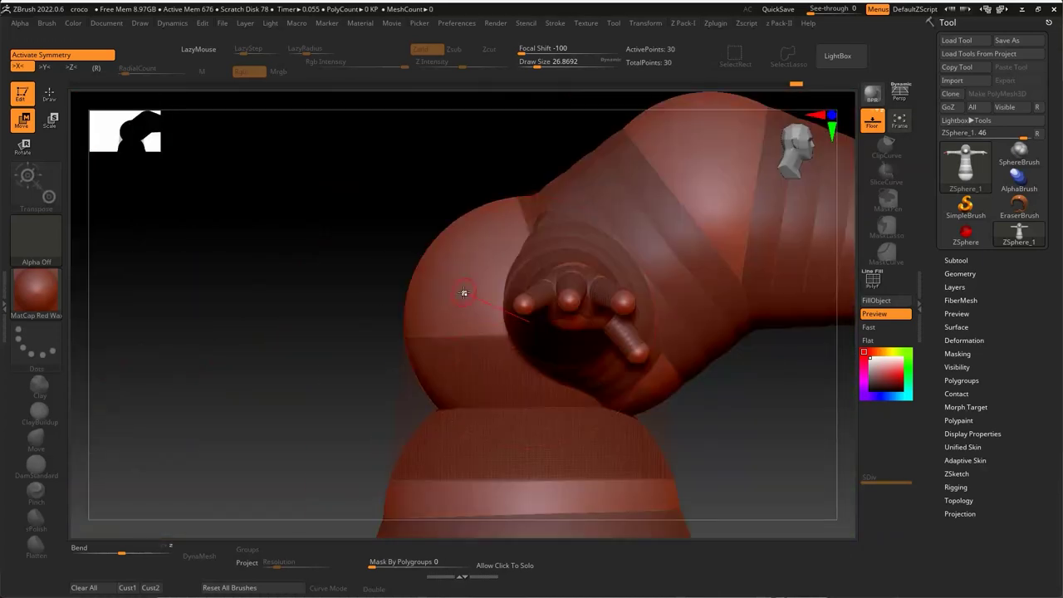
mouse_move(463, 292)
left_mouse_down()
mouse_move(413, 277)
mouse_move(581, 282)
mouse_move(615, 357)
mouse_move(602, 264)
mouse_move(548, 168)
mouse_move(598, 316)
mouse_move(741, 411)
mouse_move(489, 388)
mouse_move(508, 402)
mouse_move(465, 419)
mouse_move(496, 403)
mouse_move(707, 401)
mouse_move(562, 350)
left_mouse_up()
Step: Resize and reposition a ZSphere along the forearm
key("e")
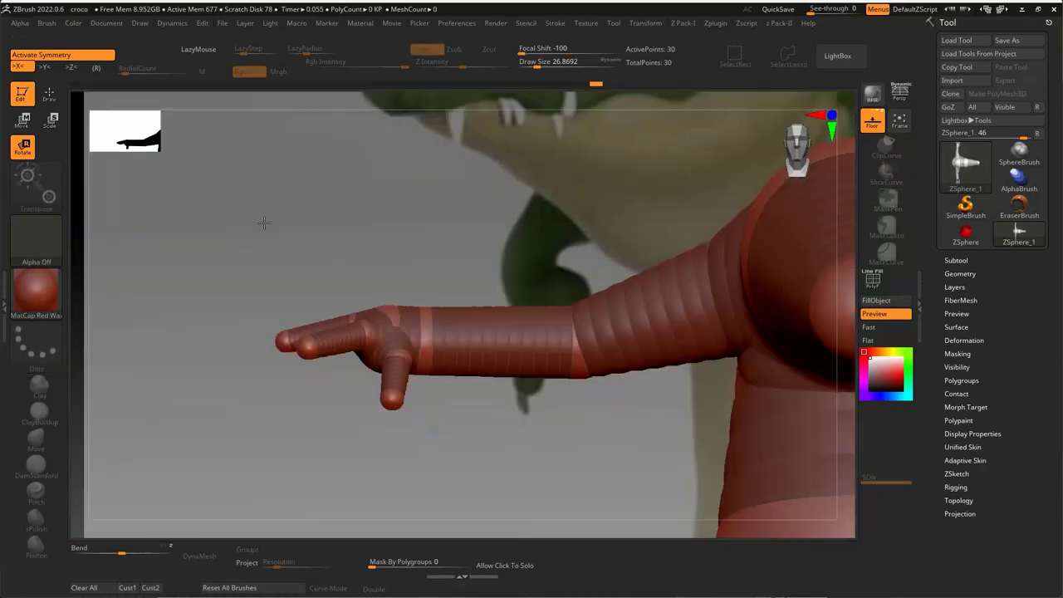
key("w")
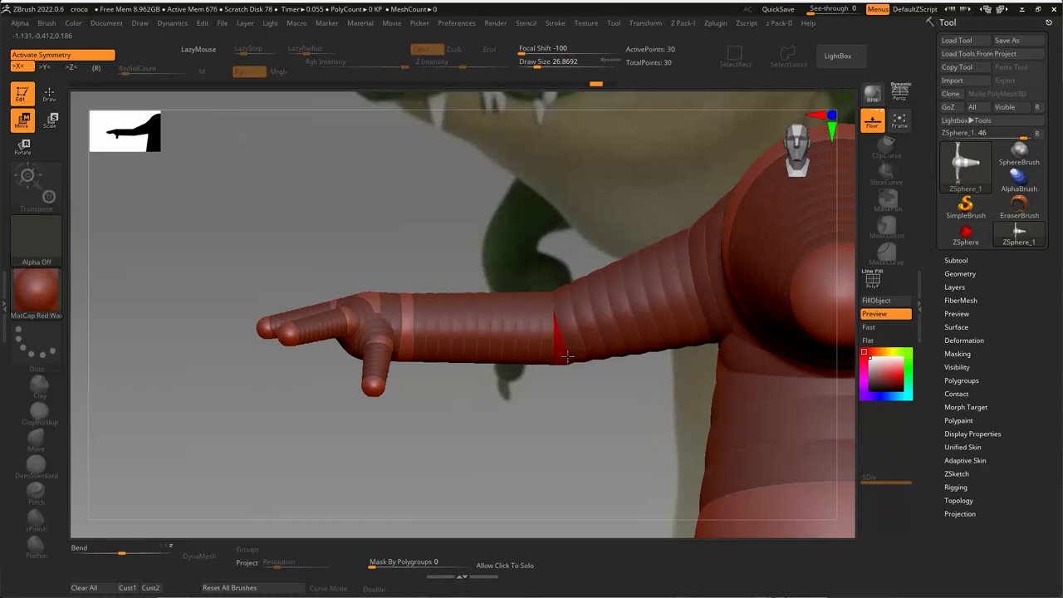
mouse_move(562, 349)
left_mouse_down()
mouse_move(581, 441)
mouse_move(438, 431)
mouse_move(482, 435)
mouse_move(448, 390)
left_mouse_up()
Step: Add mirrored ZSpheres under the body and drag them down into long legs
key("q")
key("w")
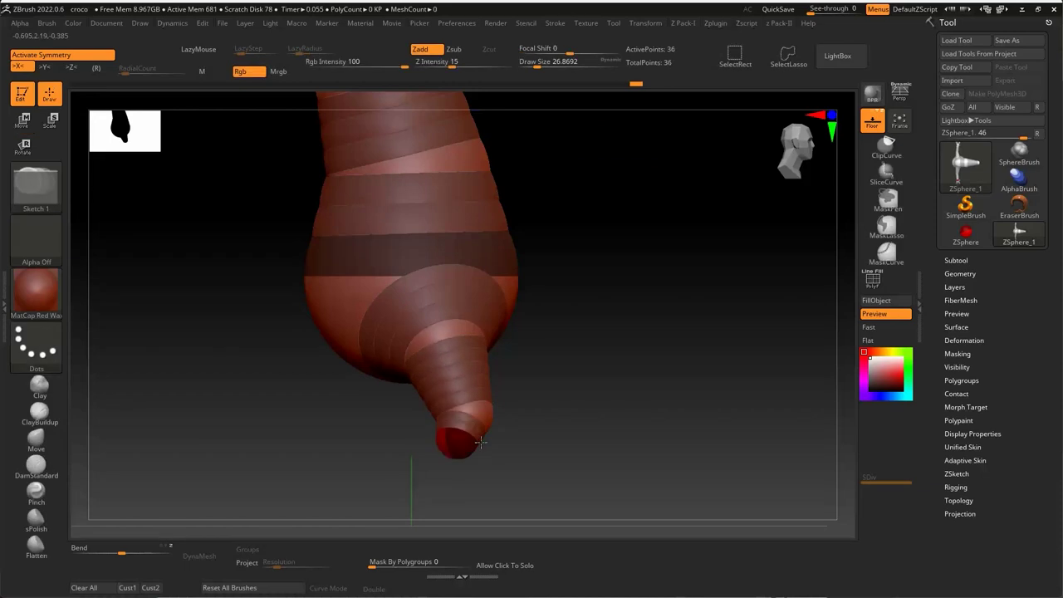
left_click_drag(438, 332, 403, 439)
mouse_move(548, 398)
left_mouse_down()
mouse_move(585, 463)
mouse_move(415, 451)
left_mouse_up()
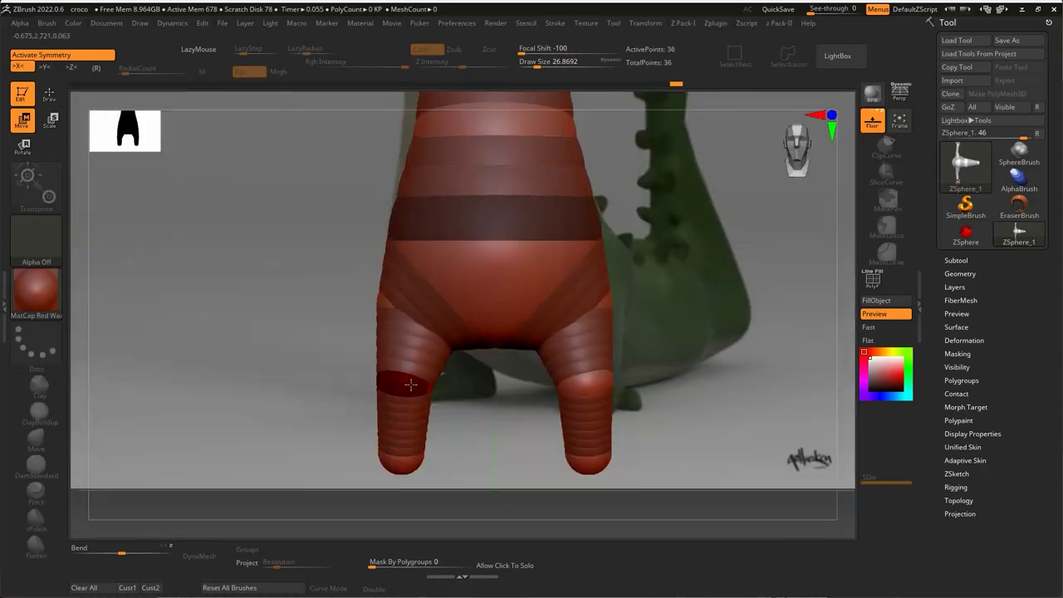
left_click_drag(411, 383, 407, 449)
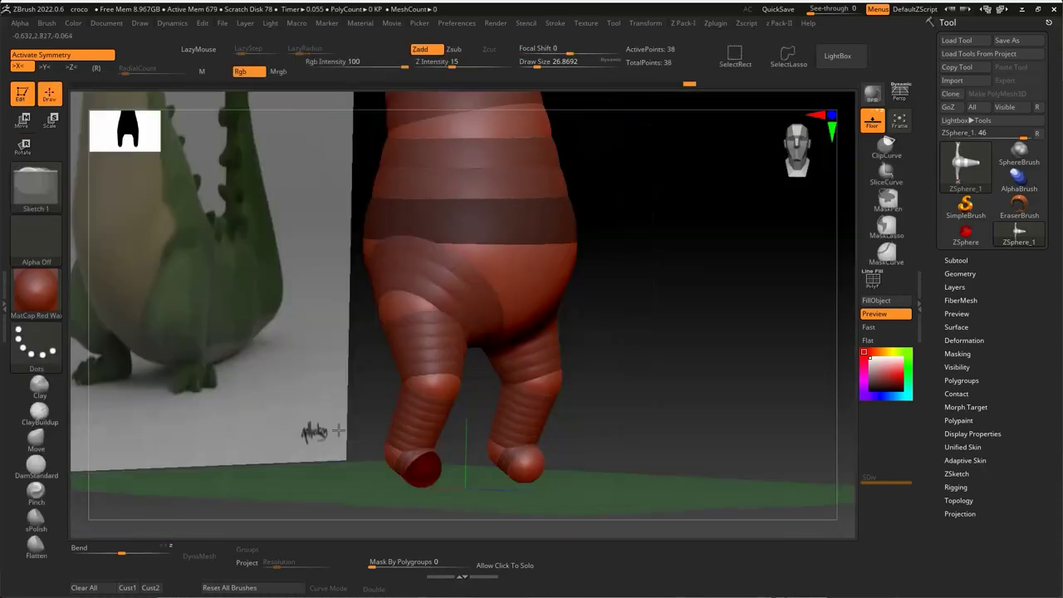
Step: Pull a foot forward from each ankle, then snap to the front view
left_click_drag(249, 374, 349, 332)
left_click_drag(407, 451, 529, 451)
left_click_drag(581, 373, 524, 436, "shift")
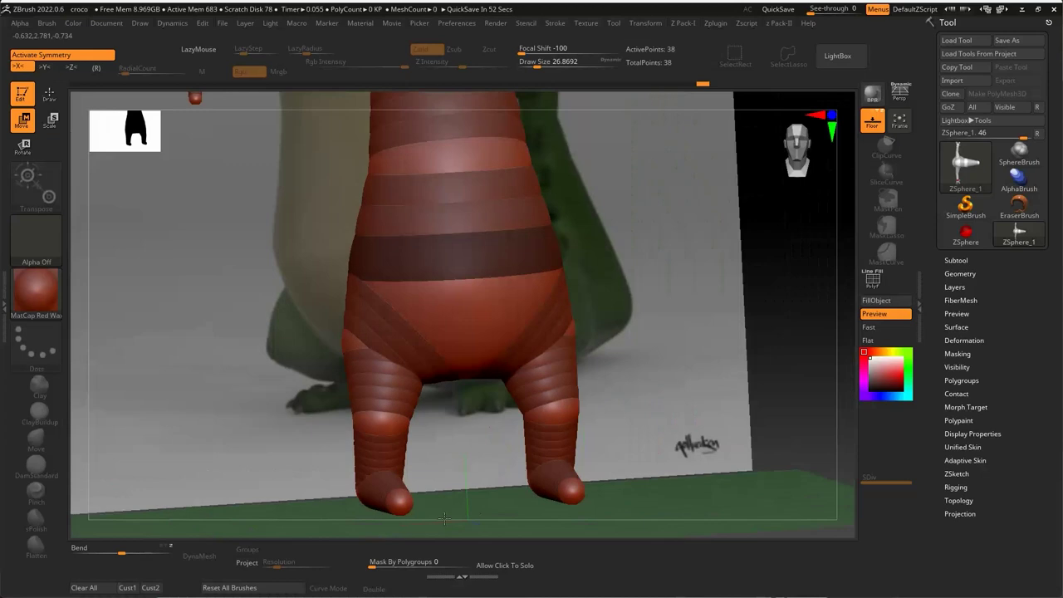
mouse_move(600, 424)
left_mouse_down("shift")
mouse_move(693, 446)
mouse_move(717, 418)
left_mouse_up("shift")
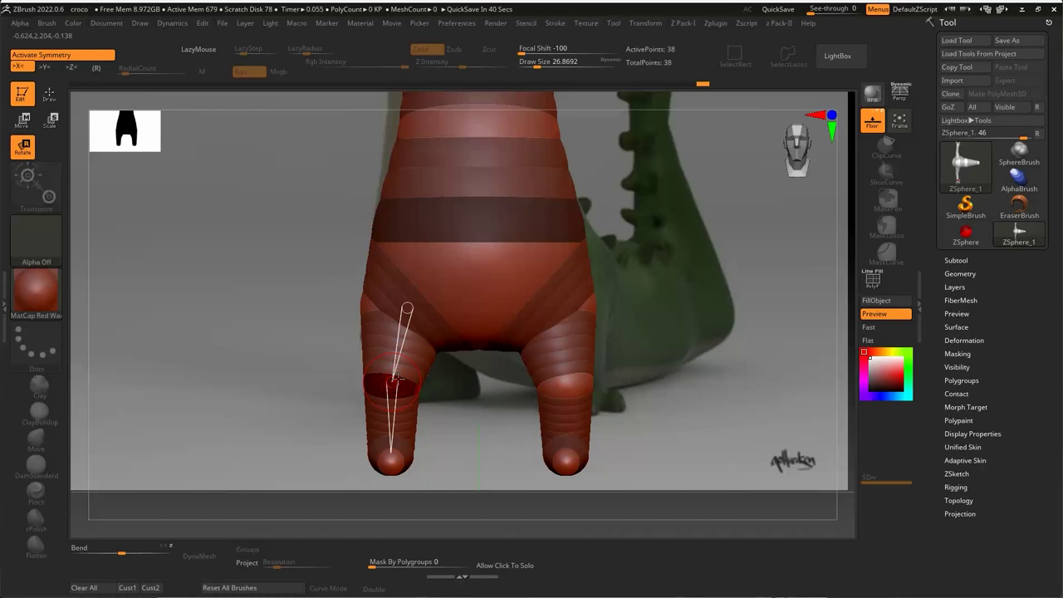
Step: Mask the lower leg and rotate the feet to point forward
left_click_drag(381, 374, 398, 384)
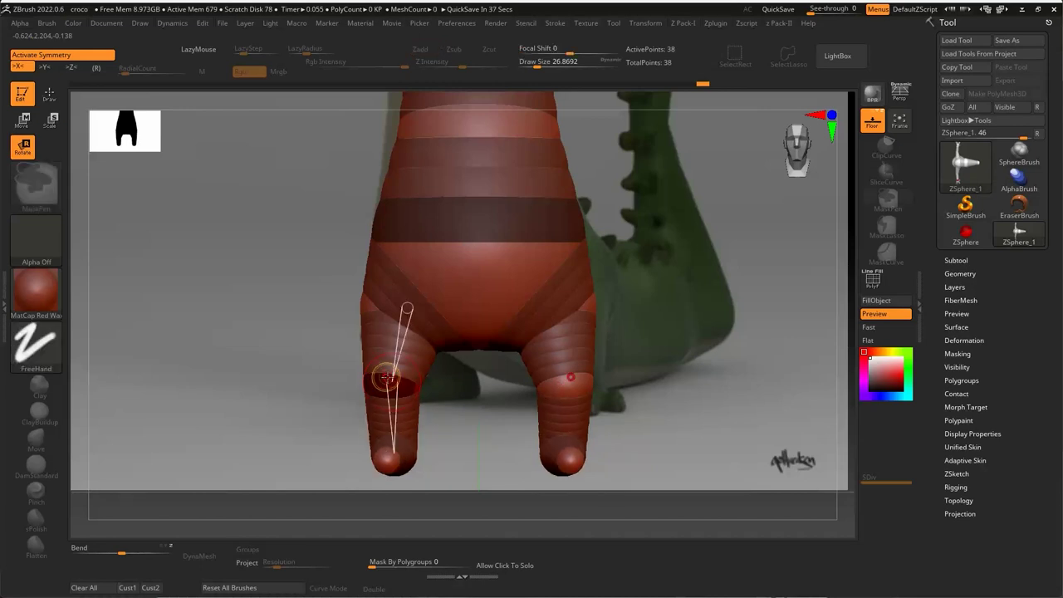
key("ctrl")
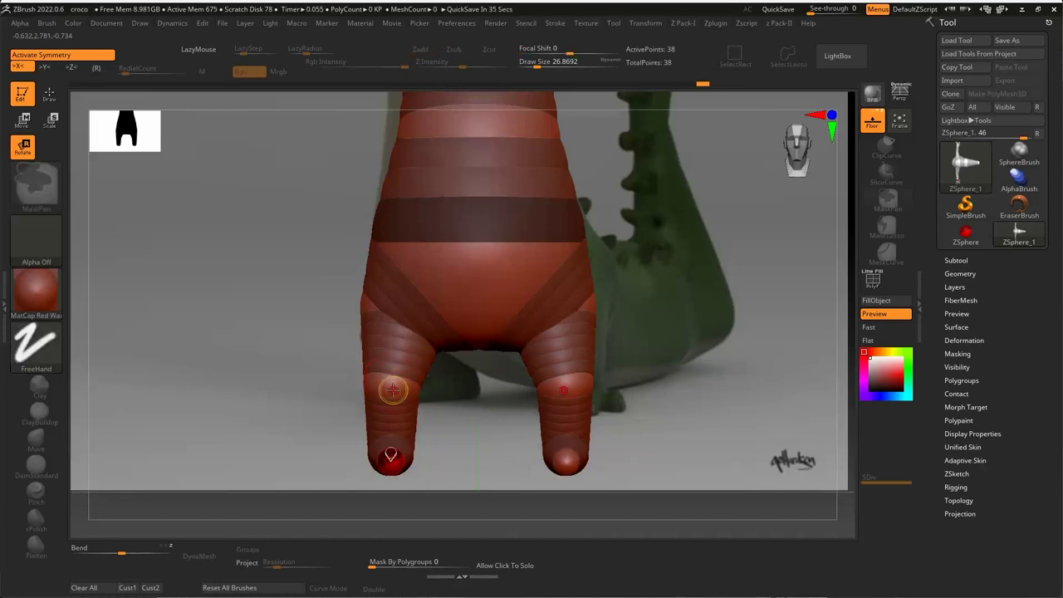
mouse_move(392, 389)
left_mouse_down()
mouse_move(376, 308)
mouse_move(349, 319)
left_mouse_up()
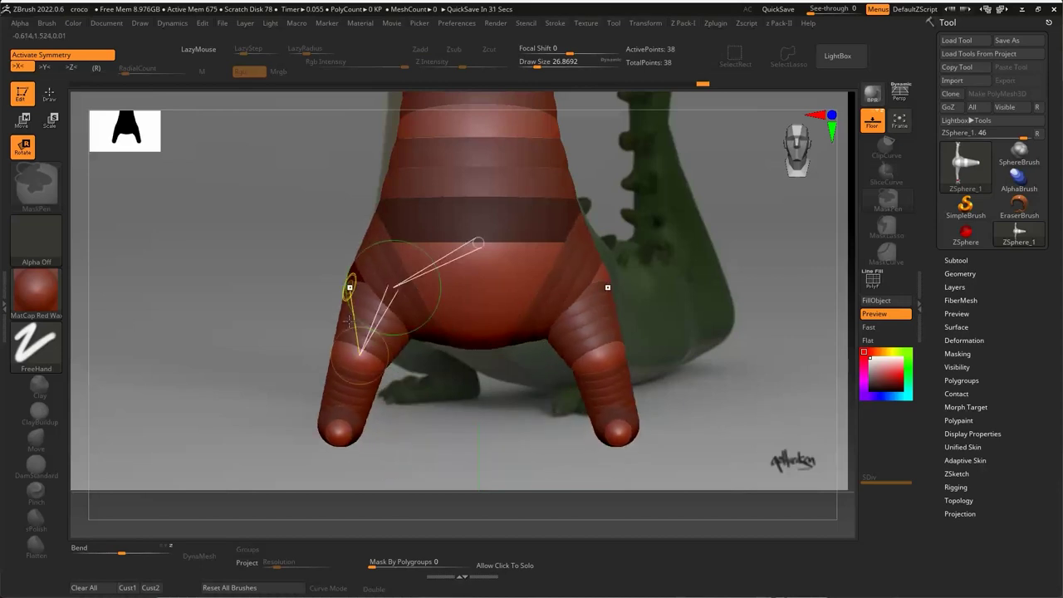
left_click_drag(350, 371, 348, 358, "ctrl")
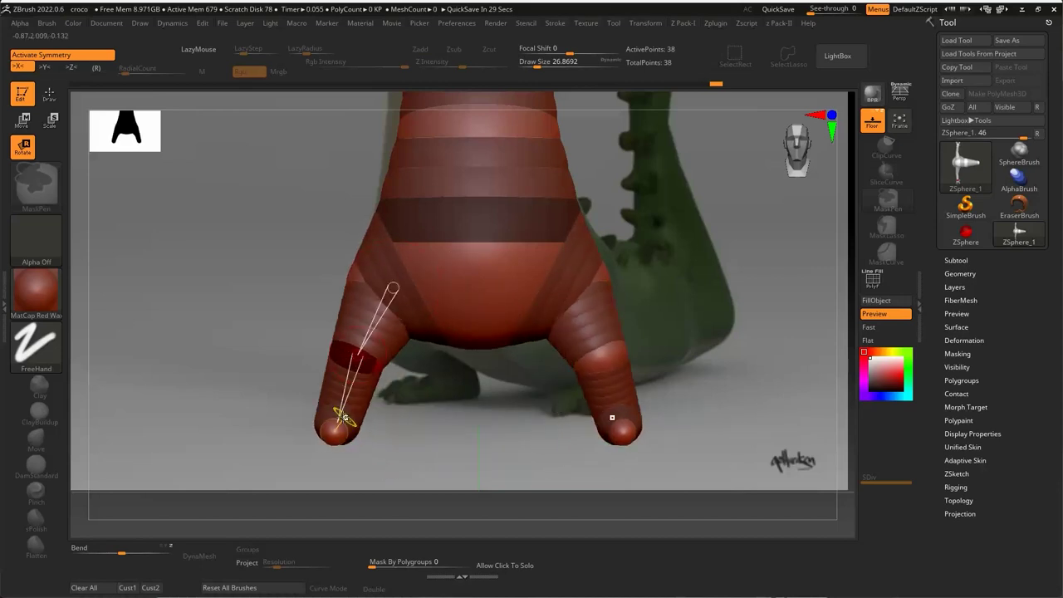
left_click_drag(237, 415, 317, 435)
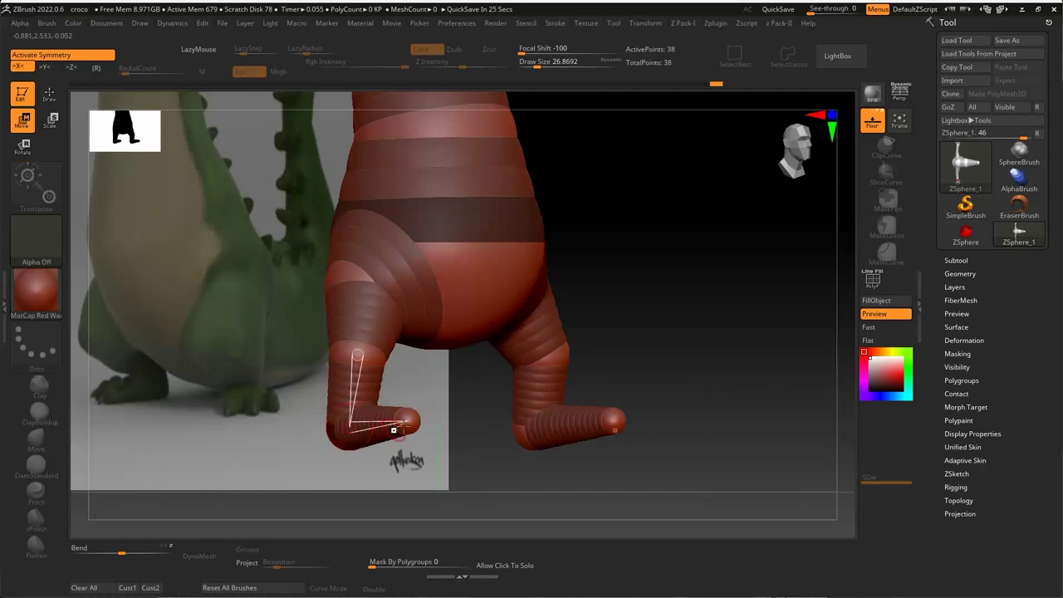
mouse_move(394, 429)
left_mouse_down()
mouse_move(390, 448)
mouse_move(466, 461)
left_mouse_up()
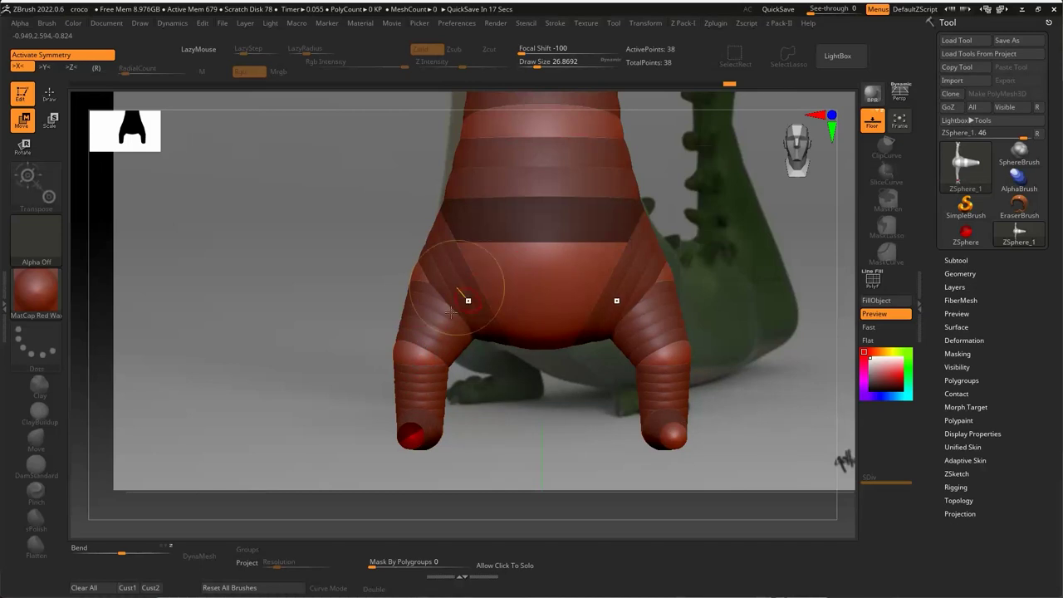
Step: Move the legs closer together and slightly longer, then clear the mask
left_click_drag(422, 375, 454, 455)
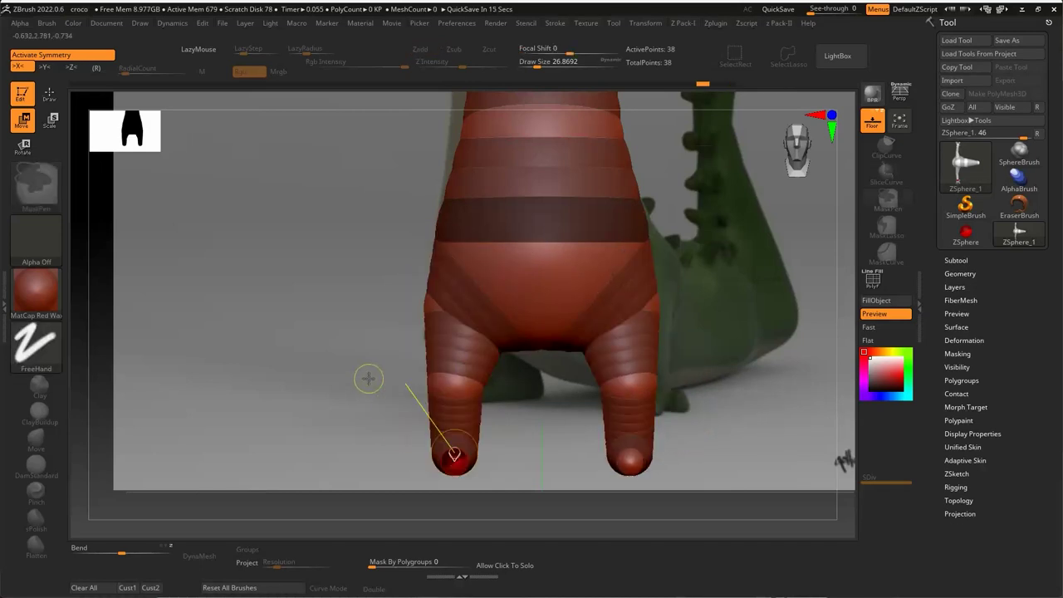
key("ctrl")
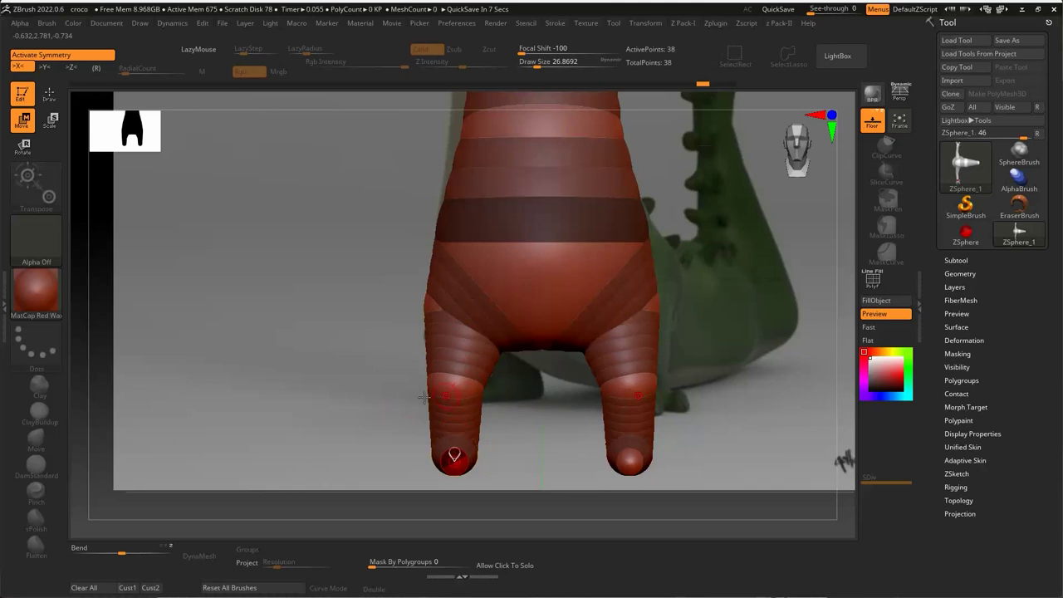
left_click_drag(349, 313, 310, 482, "alt")
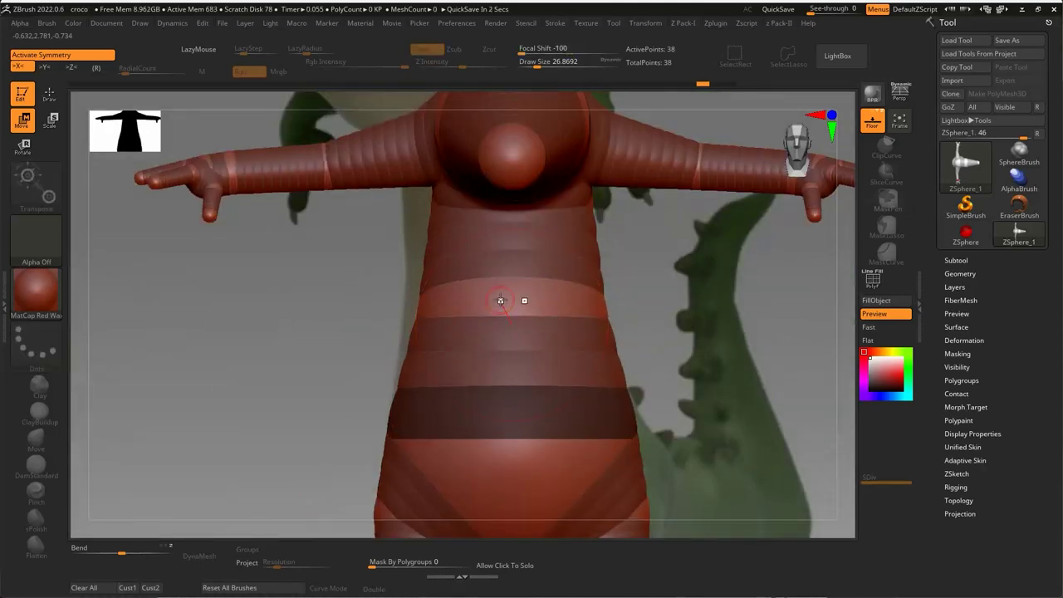
Step: Delete a ZSphere from the middle of the torso, then undo the deletion
key("q")
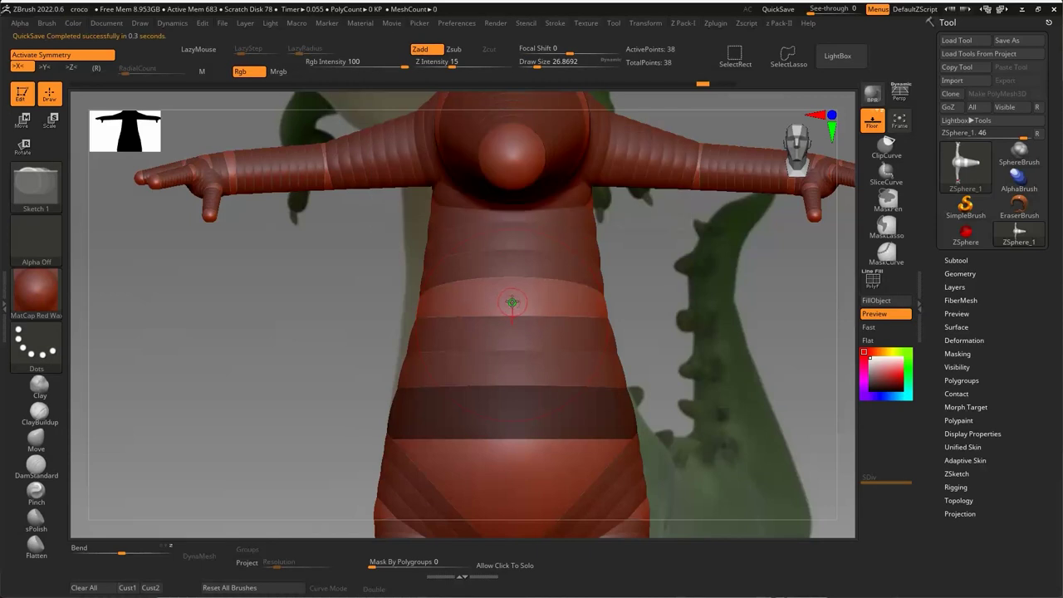
left_click(510, 301, "alt")
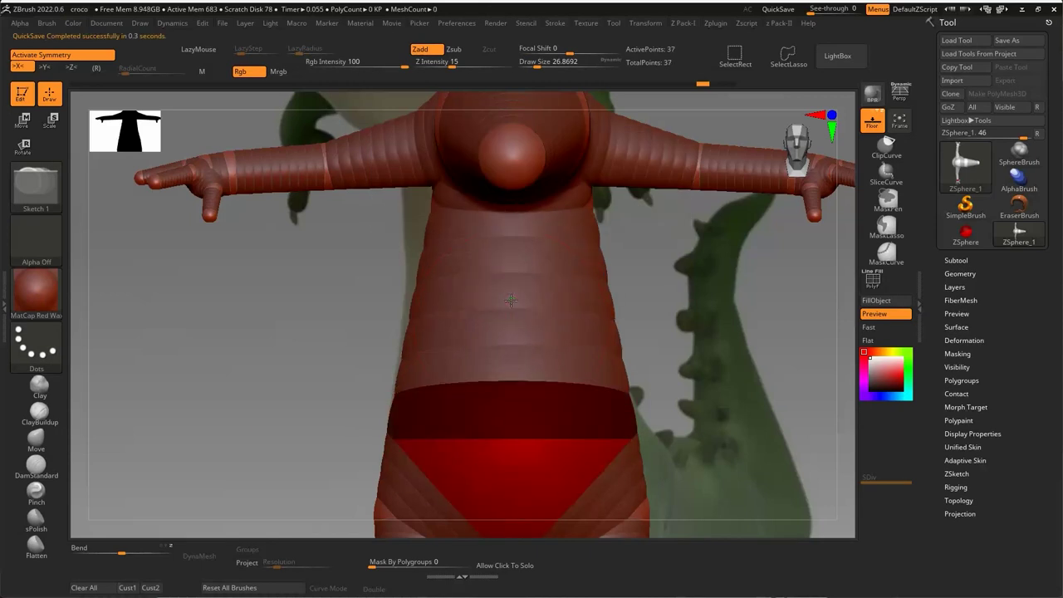
key("ctrl+z")
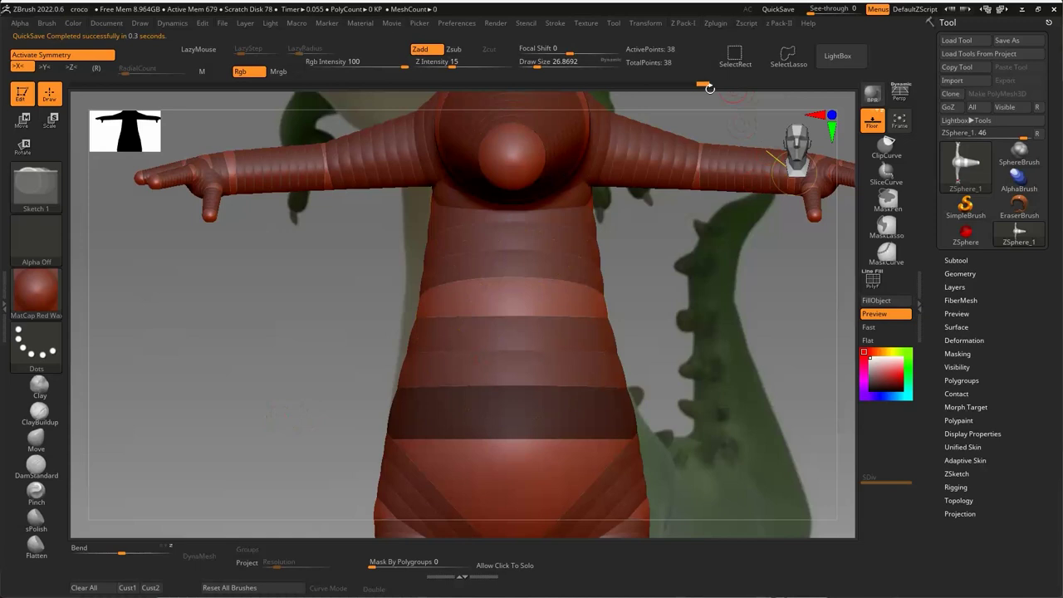
right_click_drag(708, 87, 627, 190, "ctrl")
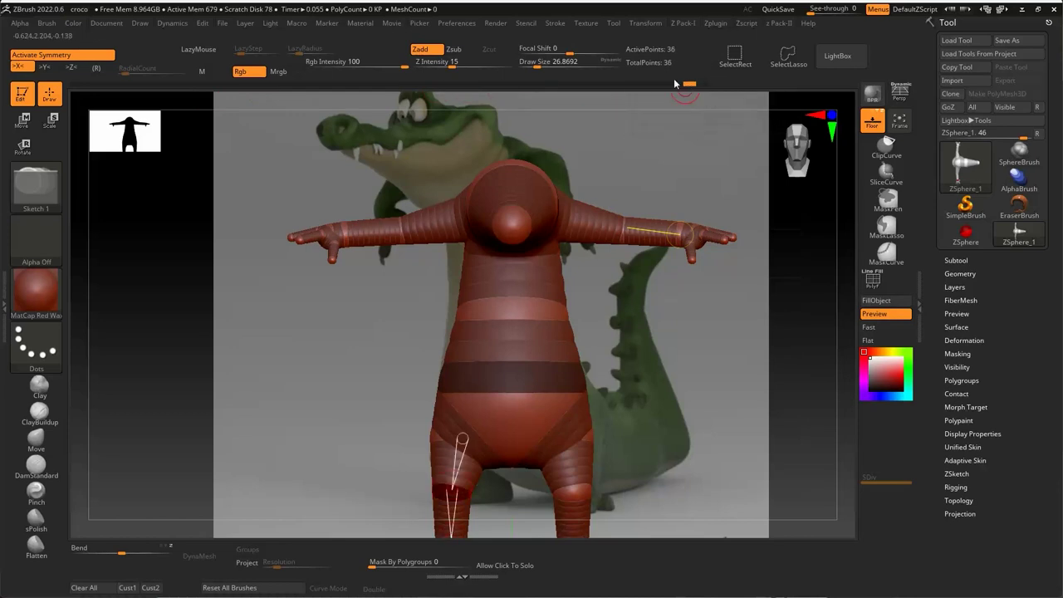
Step: Scrub the Undo History back to the version with legs and preview the Adaptive Skin
left_click_drag(674, 83, 470, 97)
mouse_move(387, 97)
left_mouse_down()
mouse_move(308, 105)
mouse_move(455, 123)
left_mouse_up()
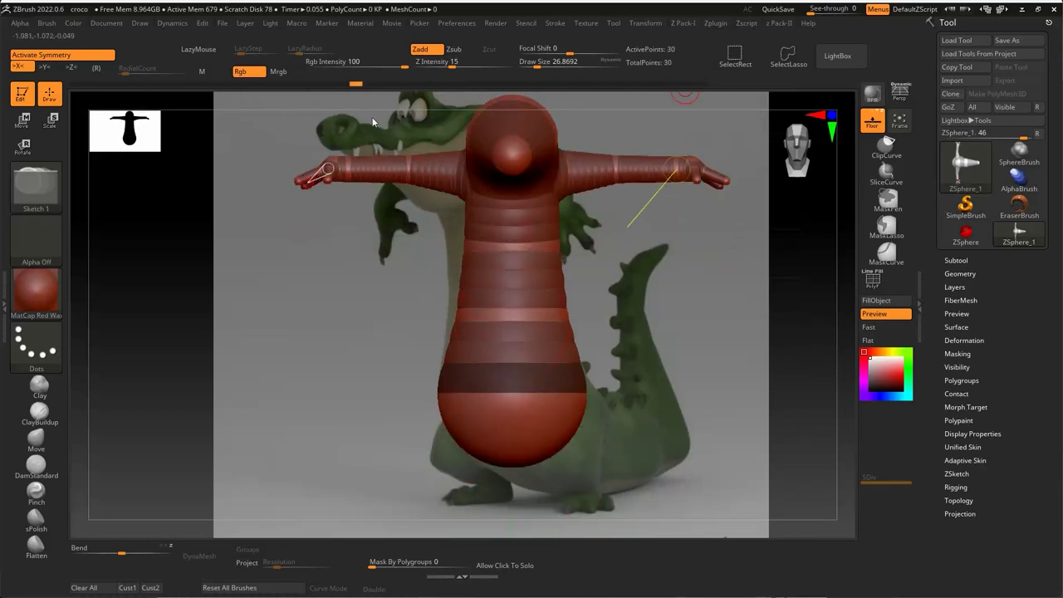
left_click_drag(541, 125, 752, 116)
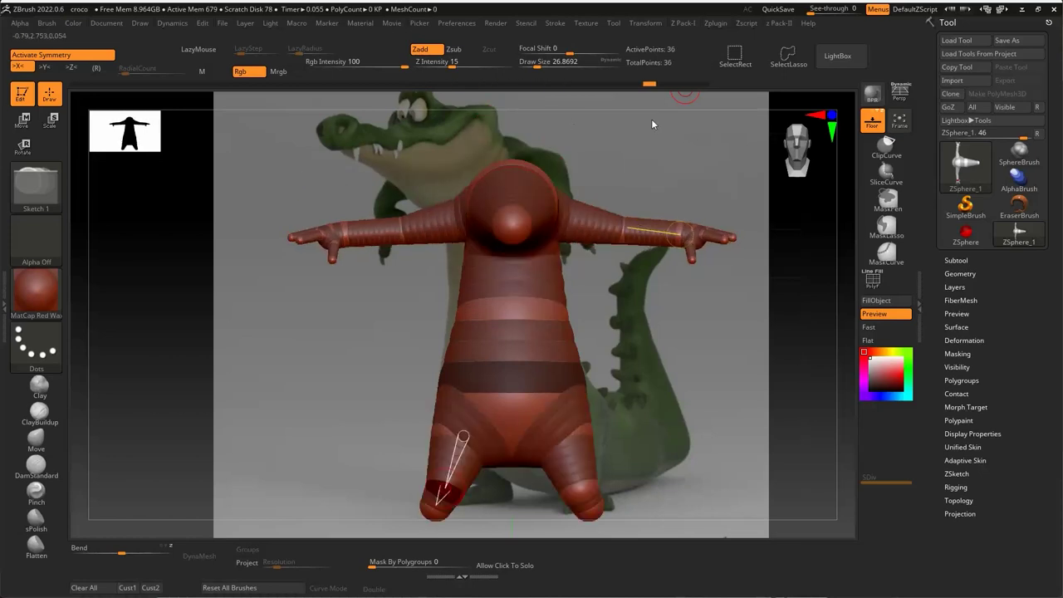
mouse_move(697, 373)
left_mouse_down()
mouse_move(753, 391)
mouse_move(700, 384)
mouse_move(707, 370)
mouse_move(717, 372)
mouse_move(686, 415)
left_mouse_up()
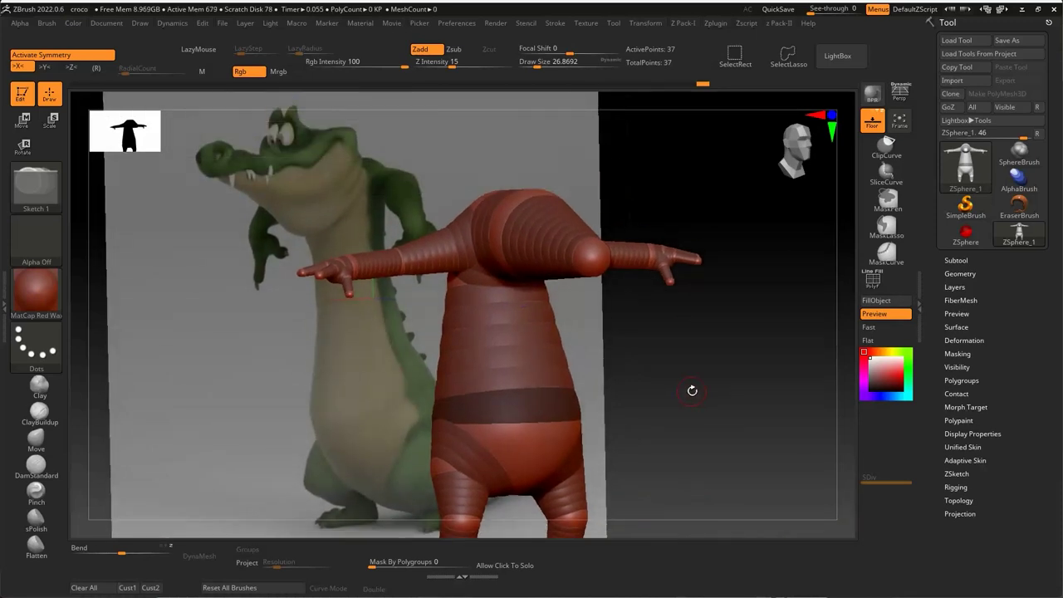
mouse_move(692, 390)
left_mouse_down()
mouse_move(707, 375)
mouse_move(690, 382)
mouse_move(705, 390)
mouse_move(697, 396)
mouse_move(726, 398)
mouse_move(719, 390)
left_mouse_up()
key("a")
key("a")
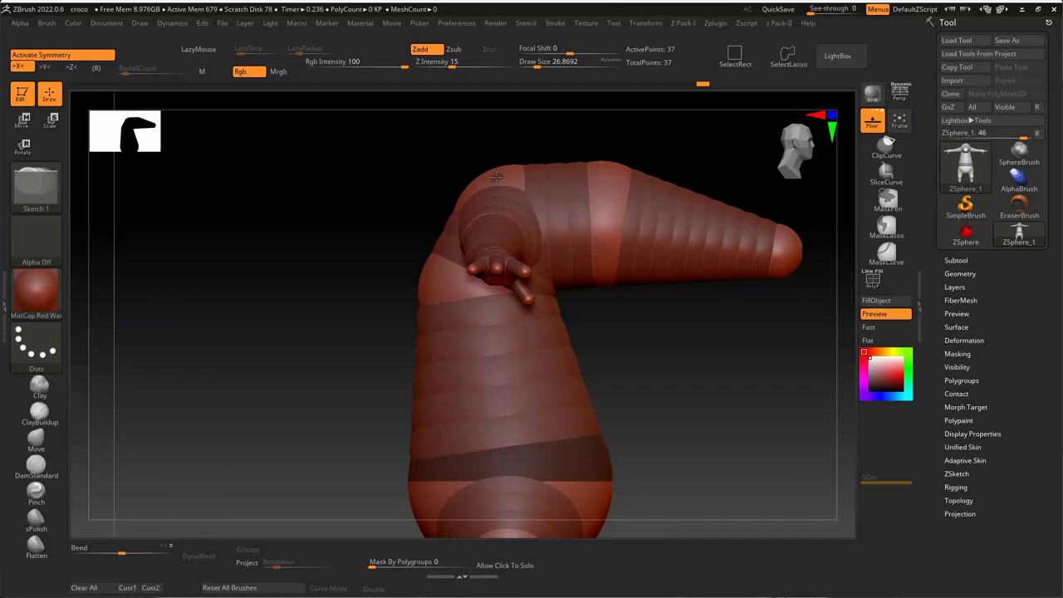
Step: Test an upward arm bend, comparing with undo/redo, and keep the straight T-pose arms
key("w")
left_click_drag(501, 172, 493, 108)
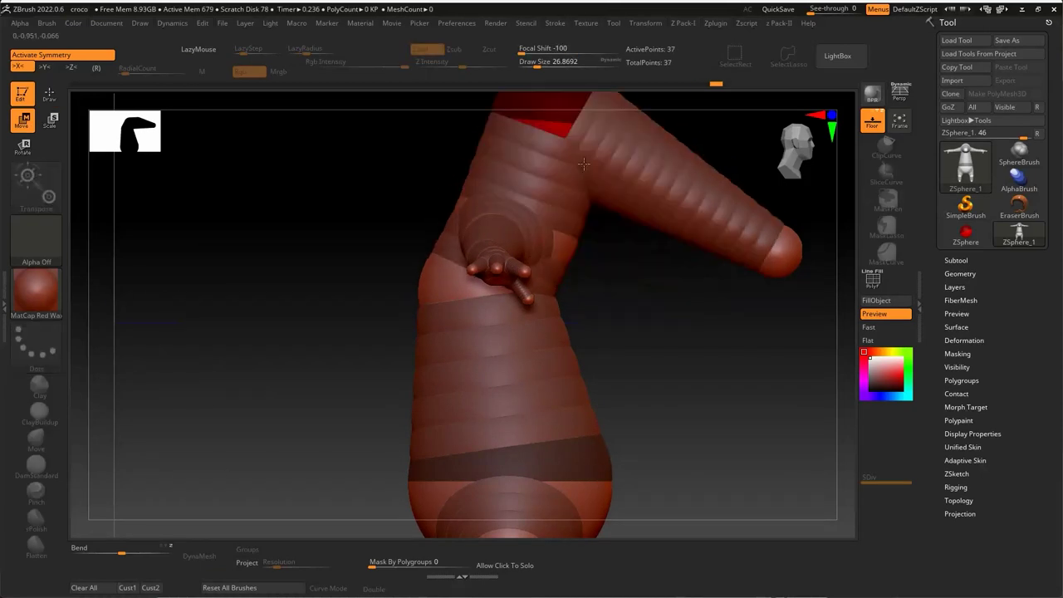
key("ctrl+z")
mouse_move(567, 236)
left_mouse_down()
mouse_move(740, 391)
mouse_move(655, 252)
left_mouse_up()
key("ctrl+shift+z")
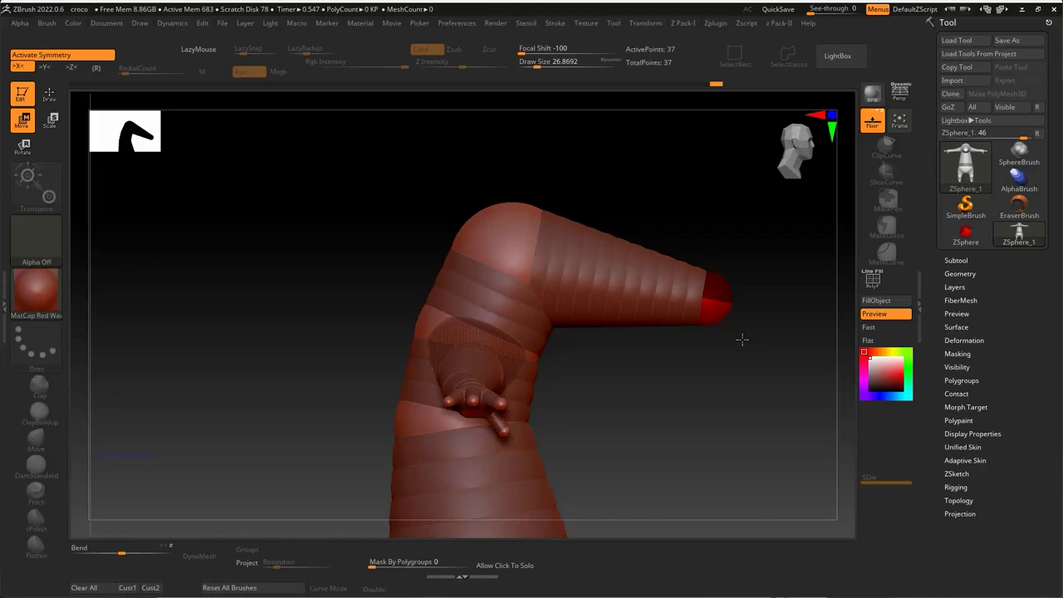
key("ctrl+z")
key("ctrl+shift+z")
key("ctrl+z")
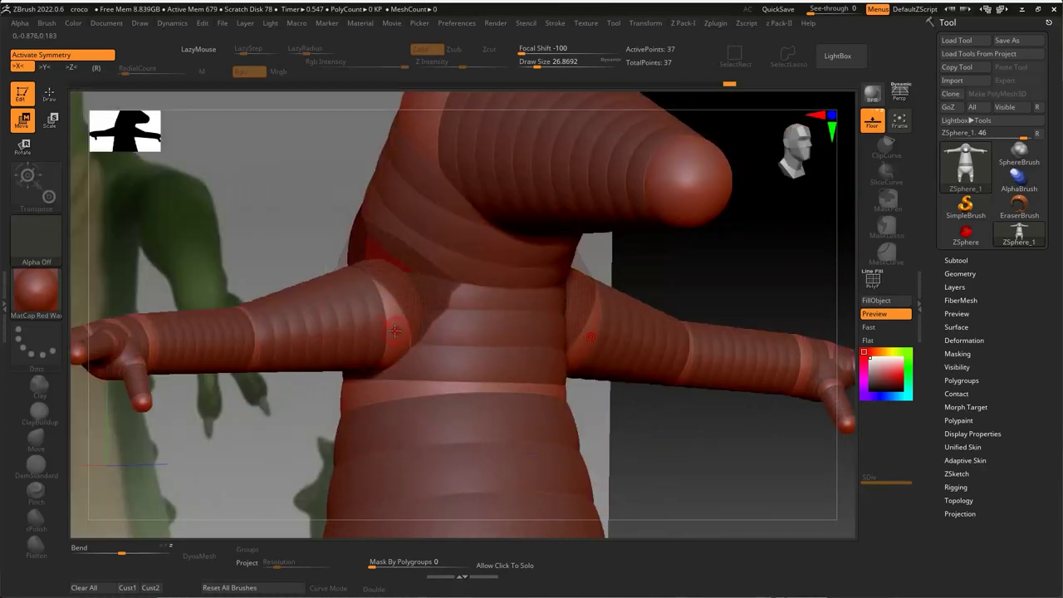
key("ctrl+z")
key("ctrl+shift+z")
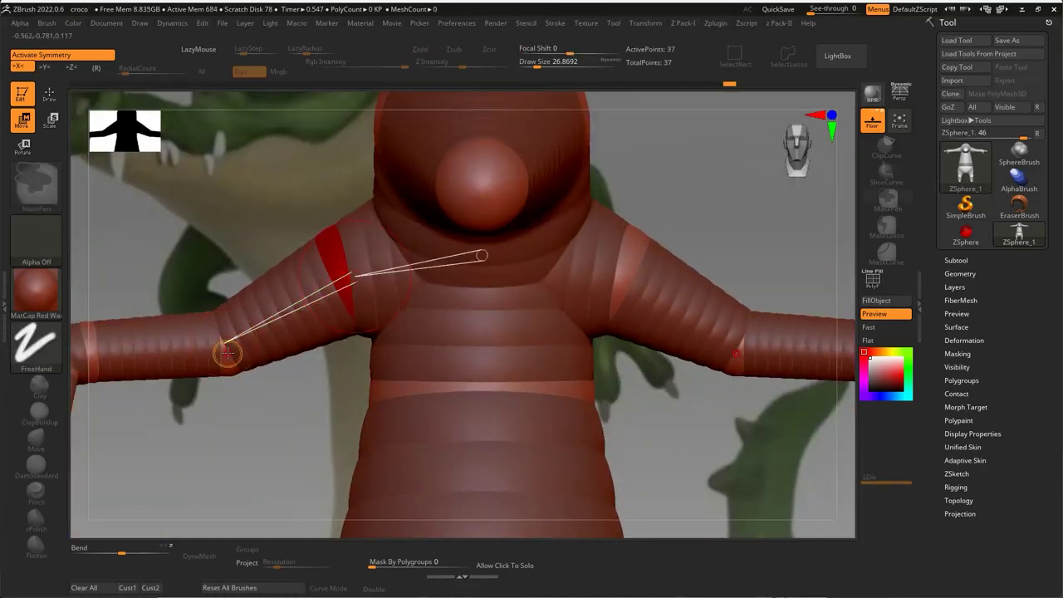
key("ctrl+z")
key("ctrl+z")
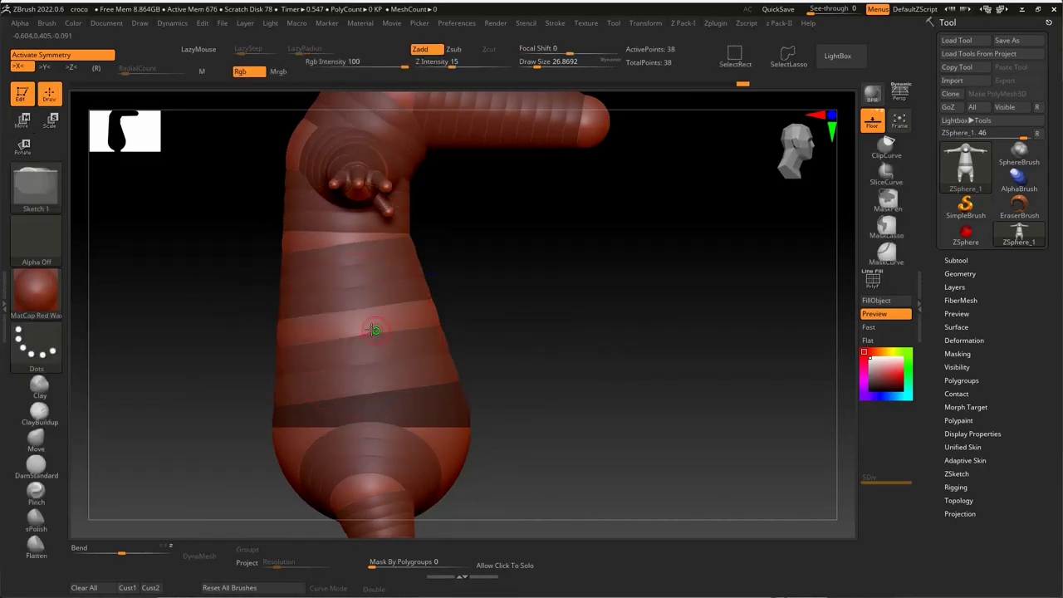
Step: Tilt the foot chain slightly upward
key("ctrl+z")
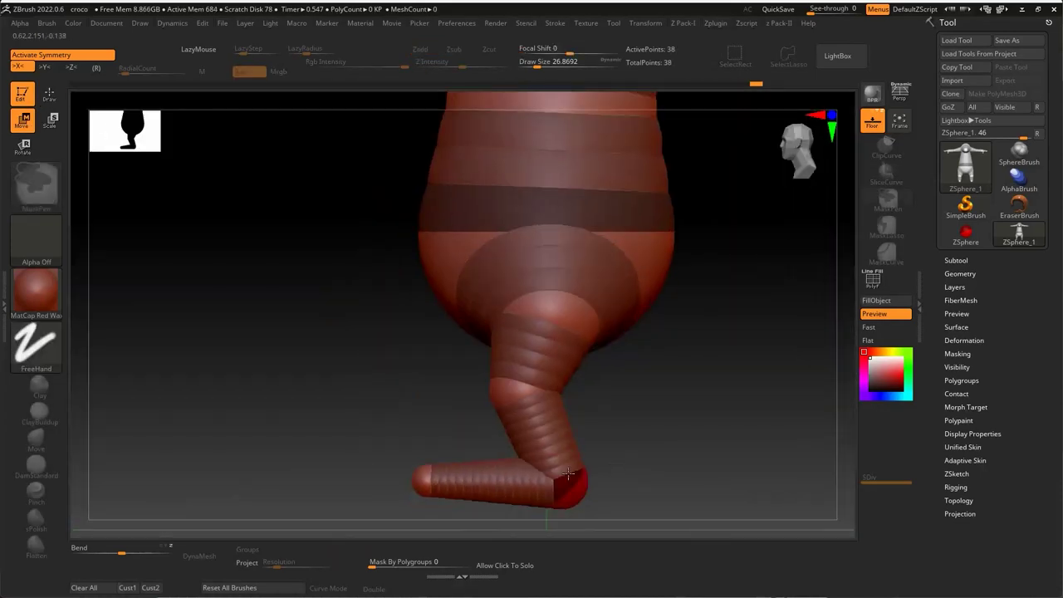
left_click_drag(568, 473, 480, 459)
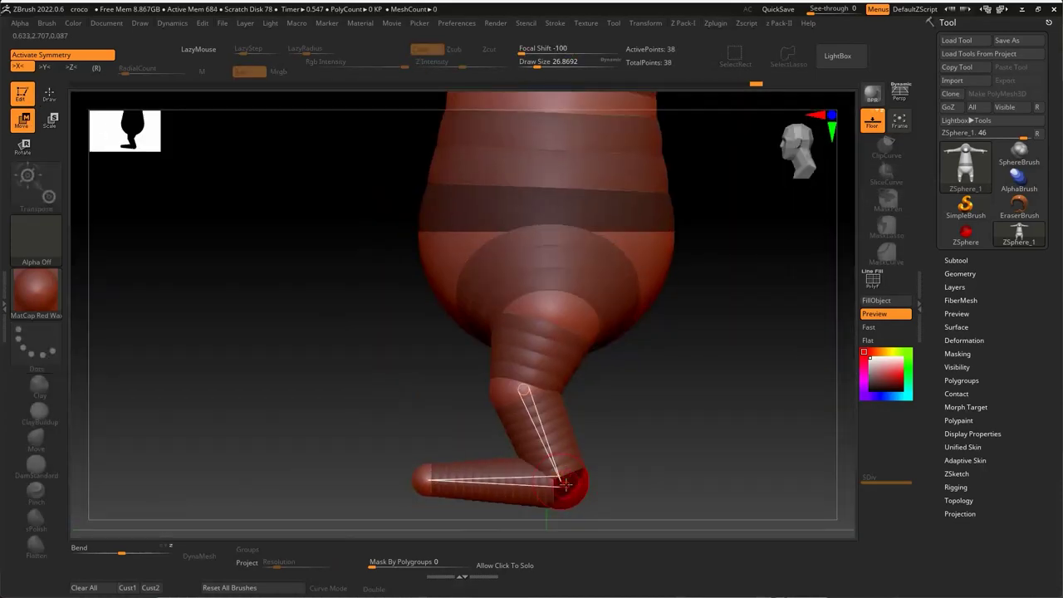
left_click_drag(617, 368, 543, 472)
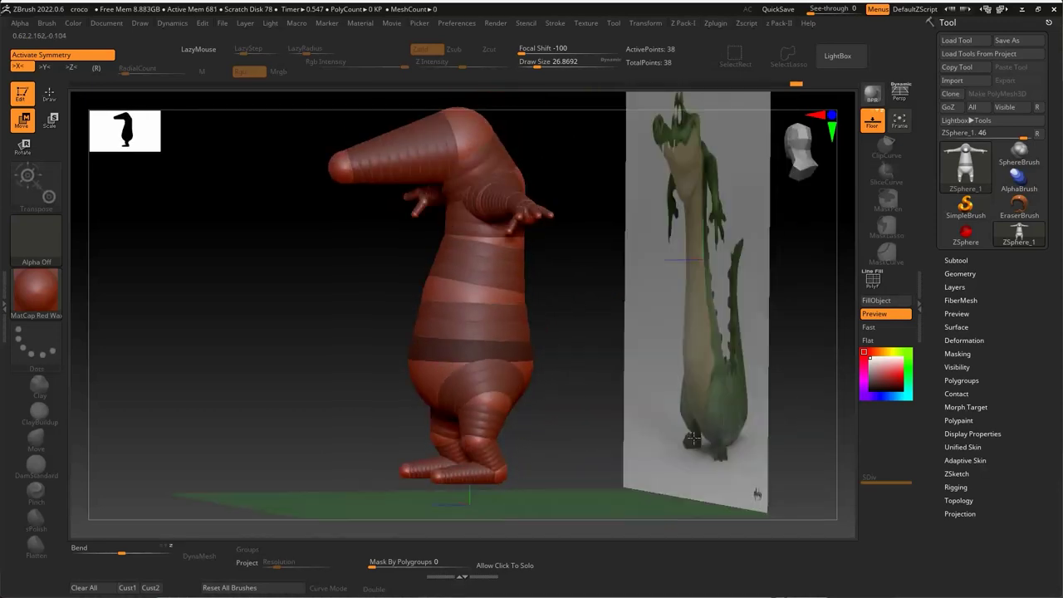
Step: Add a tail ZSphere at the back of the hip
key("shift+a")
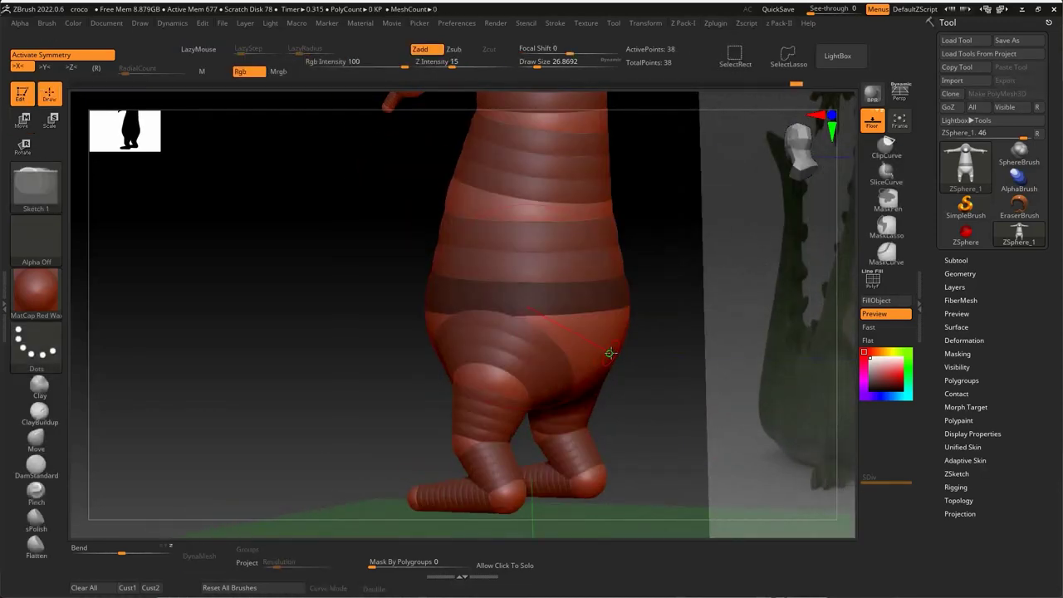
mouse_move(610, 353)
left_mouse_down()
mouse_move(672, 348)
mouse_move(677, 390)
mouse_move(589, 371)
left_mouse_up()
key("w")
key("q")
key("w")
mouse_move(599, 447)
left_mouse_down()
mouse_move(515, 467)
mouse_move(614, 473)
left_mouse_up()
Step: Add several more ZSpheres to extend the tail tip outward
left_click_drag(531, 440, 581, 427)
mouse_move(632, 498)
left_mouse_down()
mouse_move(602, 486)
mouse_move(540, 498)
mouse_move(569, 510)
mouse_move(570, 432)
mouse_move(647, 327)
left_mouse_up()
key("f")
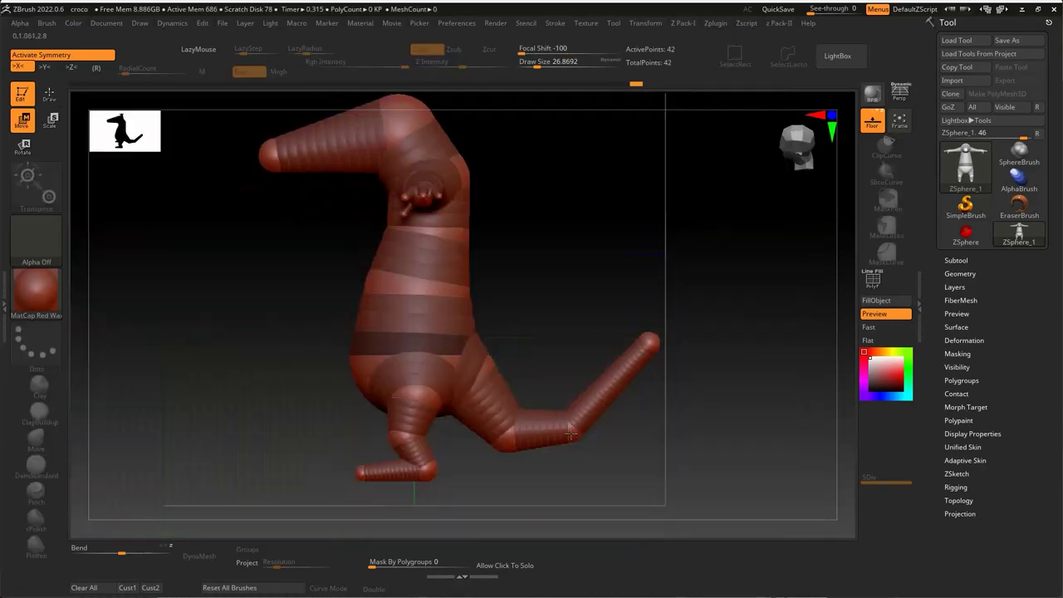
mouse_move(706, 250)
left_mouse_down()
mouse_move(631, 349)
mouse_move(592, 355)
mouse_move(587, 304)
left_mouse_up()
key("q")
left_click(589, 355)
key("w")
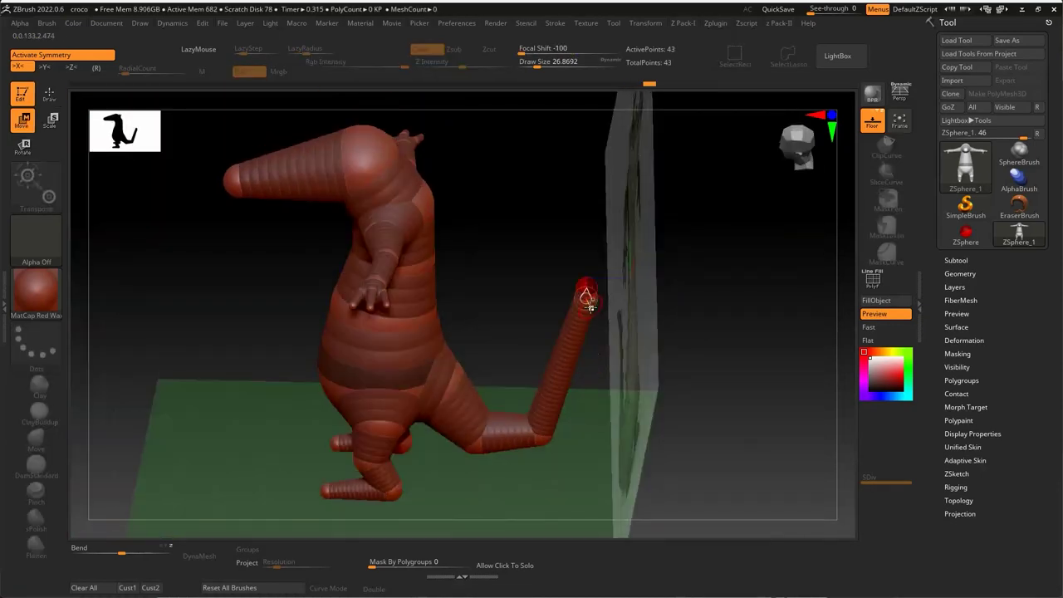
Step: Pull the tail tip down toward the reference plane and straighten the last segment
mouse_move(570, 388)
right_mouse_down("ctrl")
mouse_move(592, 305)
mouse_move(487, 340)
mouse_move(422, 216)
right_mouse_up("ctrl")
left_click_drag(422, 216, 422, 280)
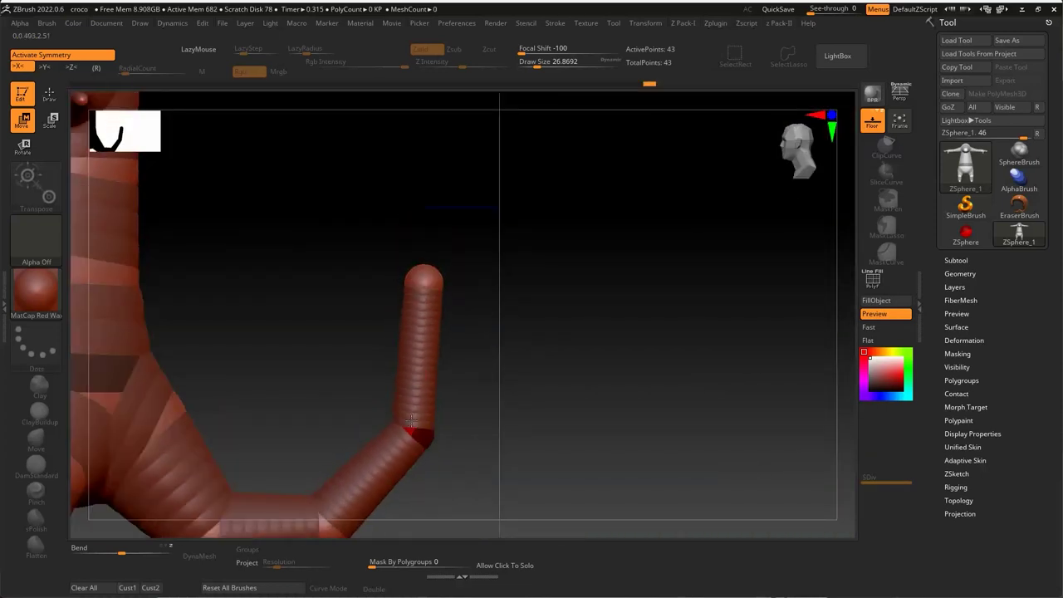
right_click_drag(422, 280, 434, 285)
left_click_drag(434, 285, 475, 270)
right_click_drag(476, 268, 474, 266)
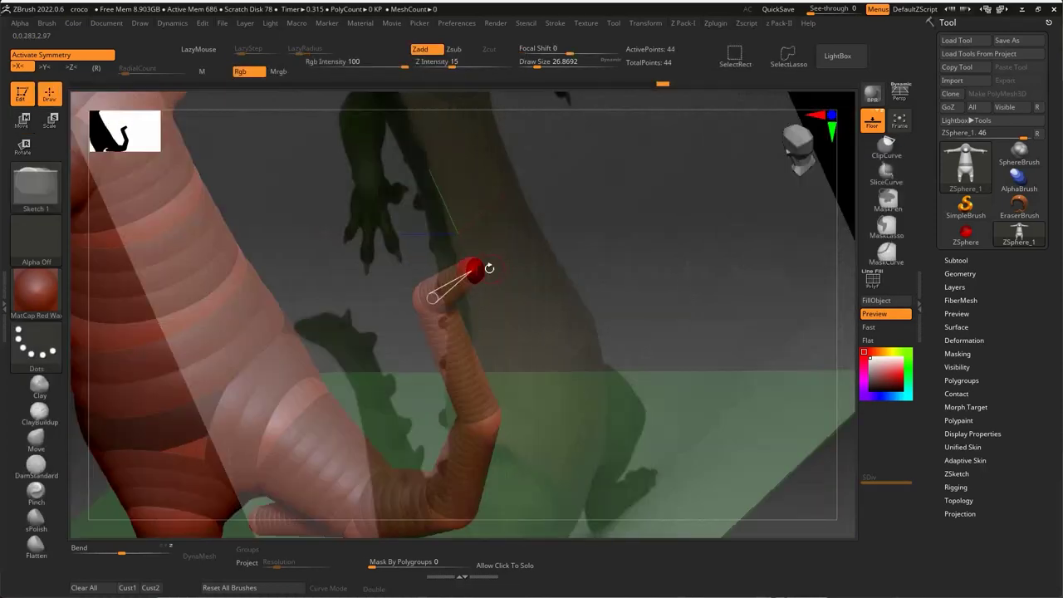
mouse_move(474, 266)
left_mouse_down()
mouse_move(503, 293)
mouse_move(523, 290)
left_mouse_up()
Step: Raise the tail tip and bend joint up and left into an upward zigzag
right_click_drag(523, 291, 539, 289)
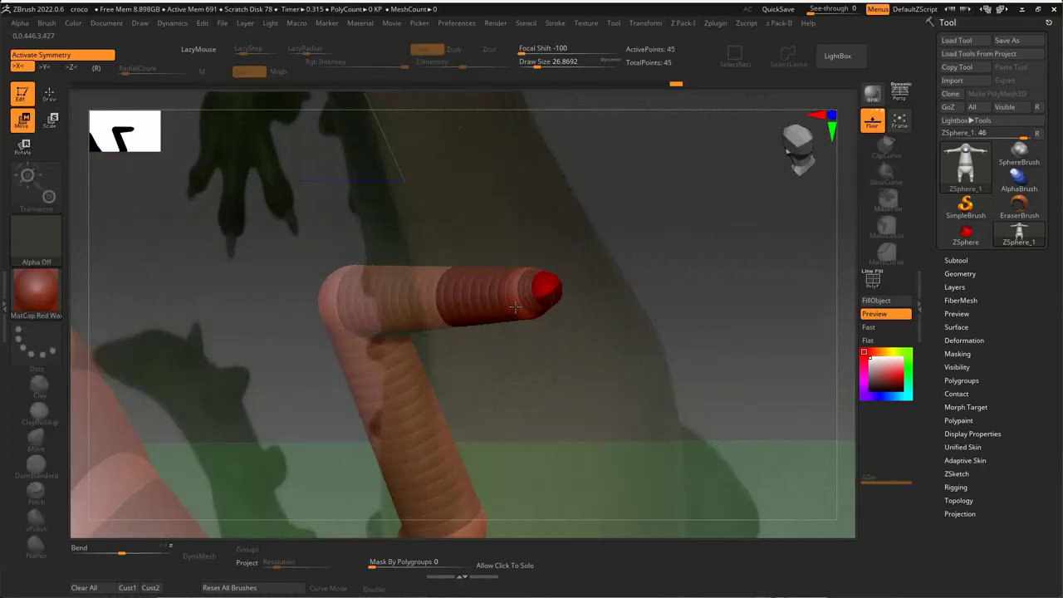
left_click_drag(540, 290, 458, 235)
mouse_move(458, 235)
right_mouse_down()
mouse_move(404, 405)
mouse_move(656, 487)
right_mouse_up()
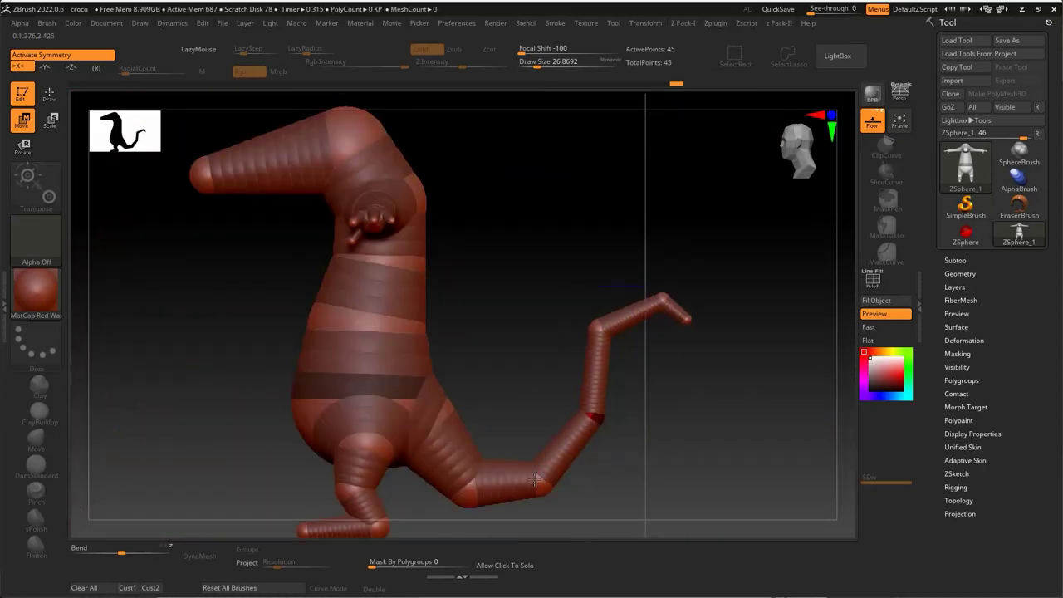
left_click_drag(596, 336, 565, 315)
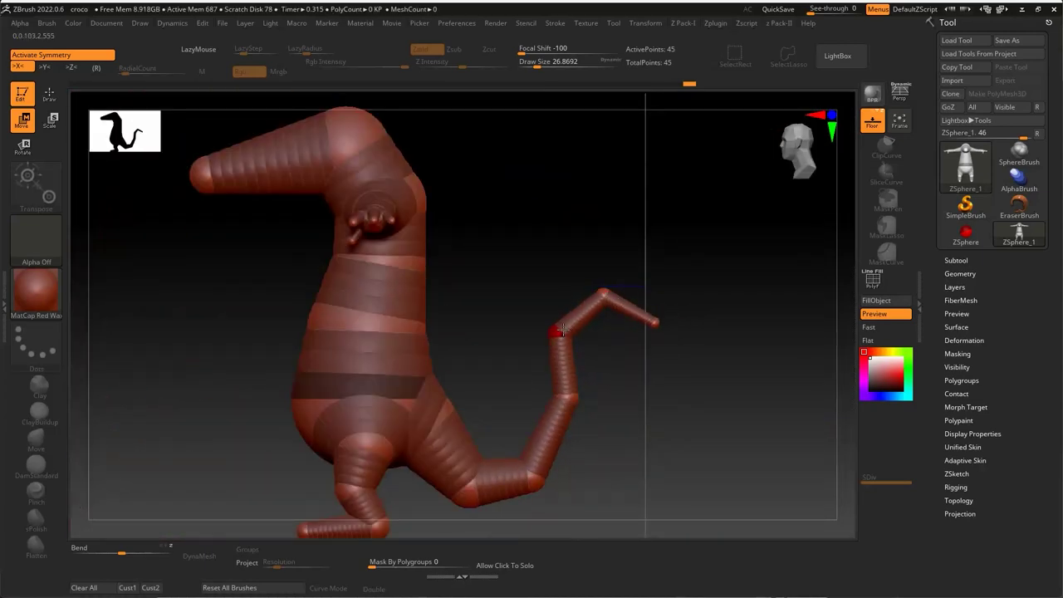
mouse_move(603, 296)
right_mouse_down()
mouse_move(489, 470)
mouse_move(485, 494)
mouse_move(504, 496)
right_mouse_up()
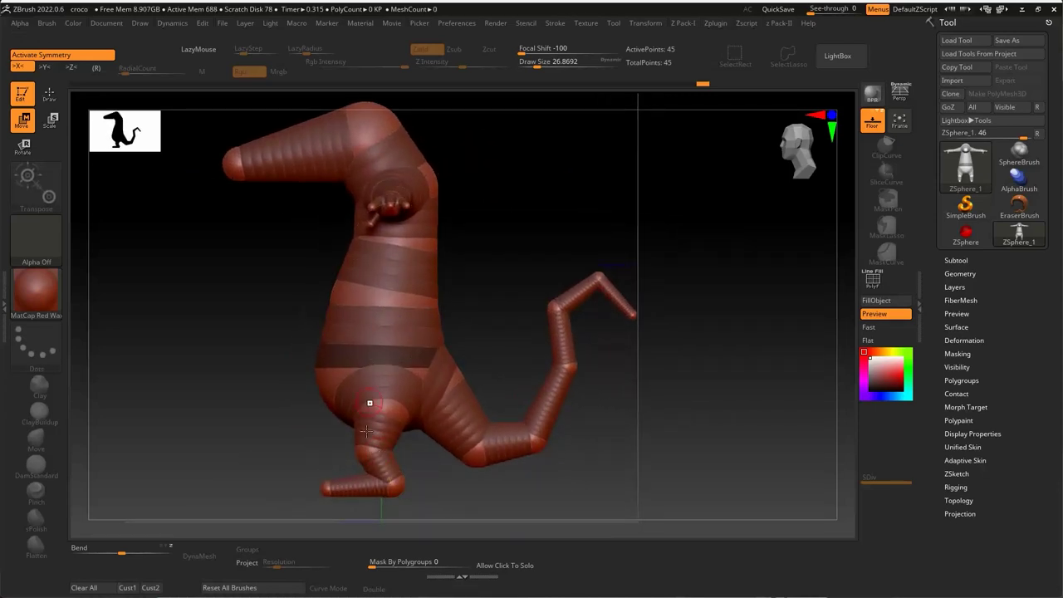
Step: Drag the thigh and knee ZSpheres to seat the leg under the body, checking against the reference
left_click_drag(374, 449, 454, 476)
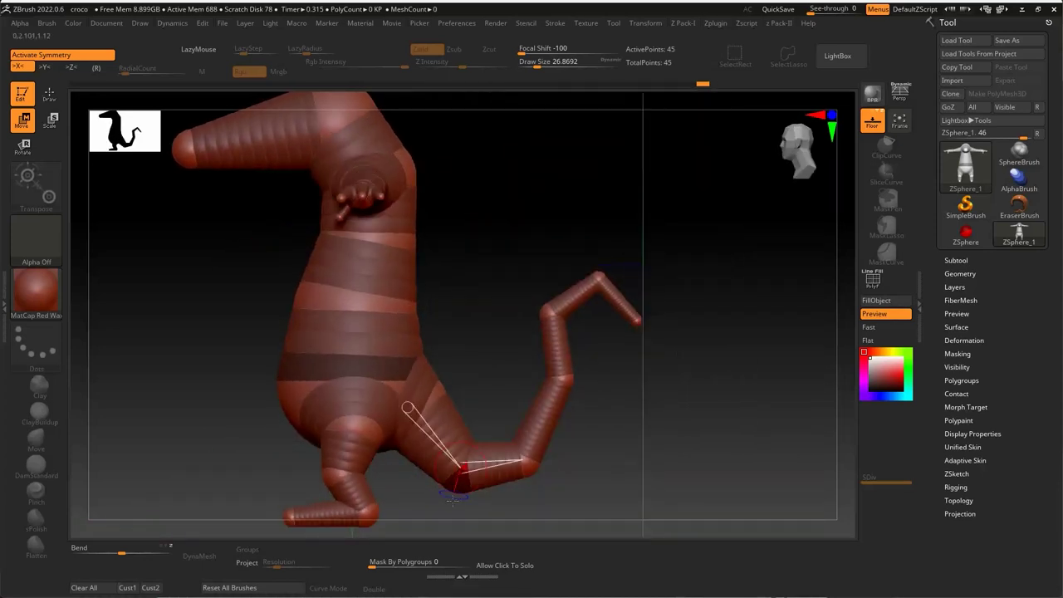
left_click_drag(454, 481, 467, 494)
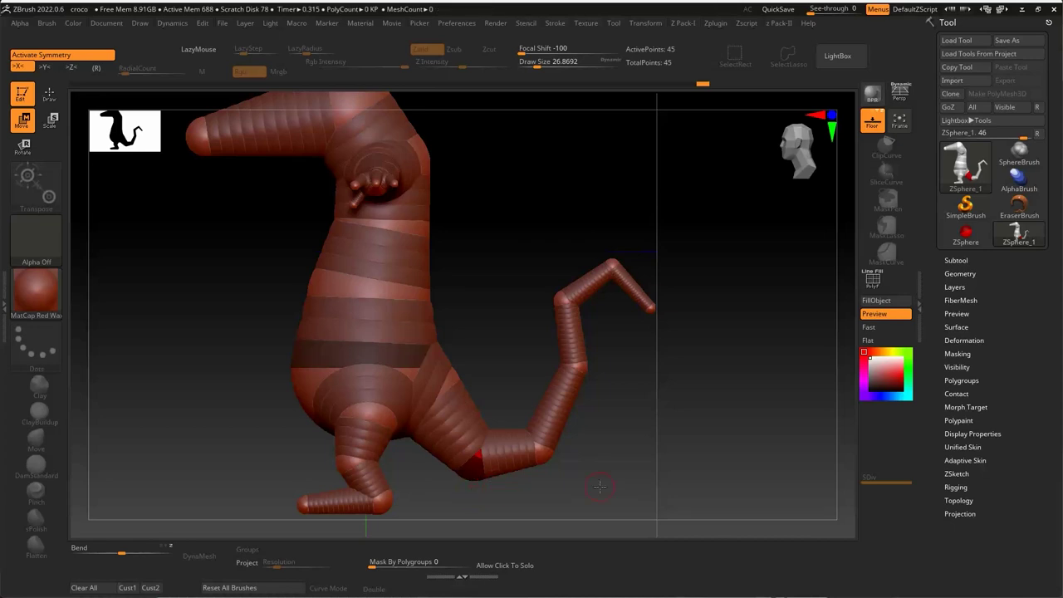
mouse_move(593, 491)
left_mouse_down()
mouse_move(609, 446)
mouse_move(587, 465)
left_mouse_up()
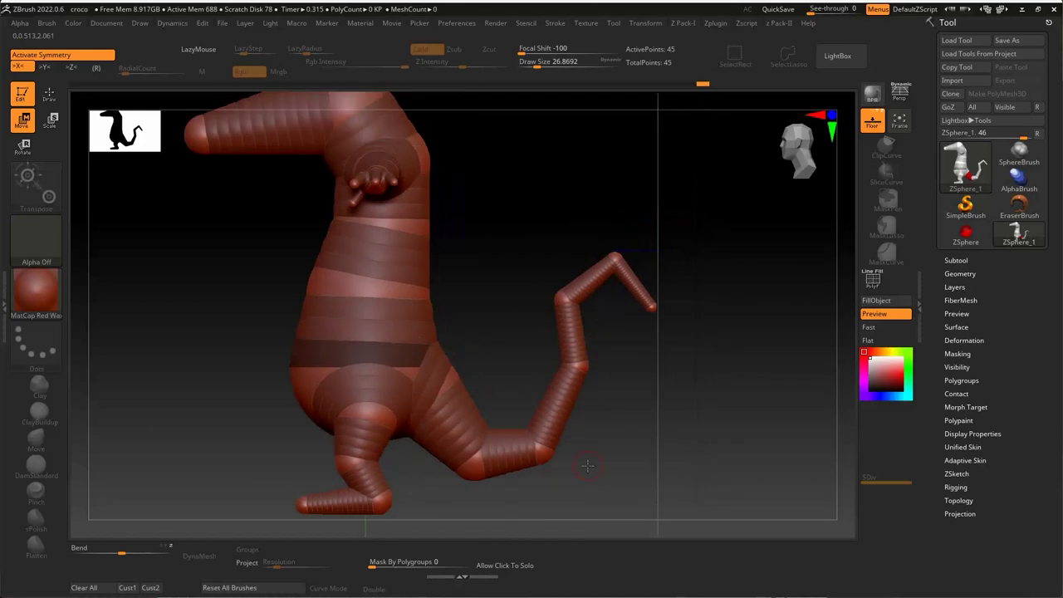
mouse_move(553, 456)
left_mouse_down()
mouse_move(393, 507)
mouse_move(340, 475)
left_mouse_up()
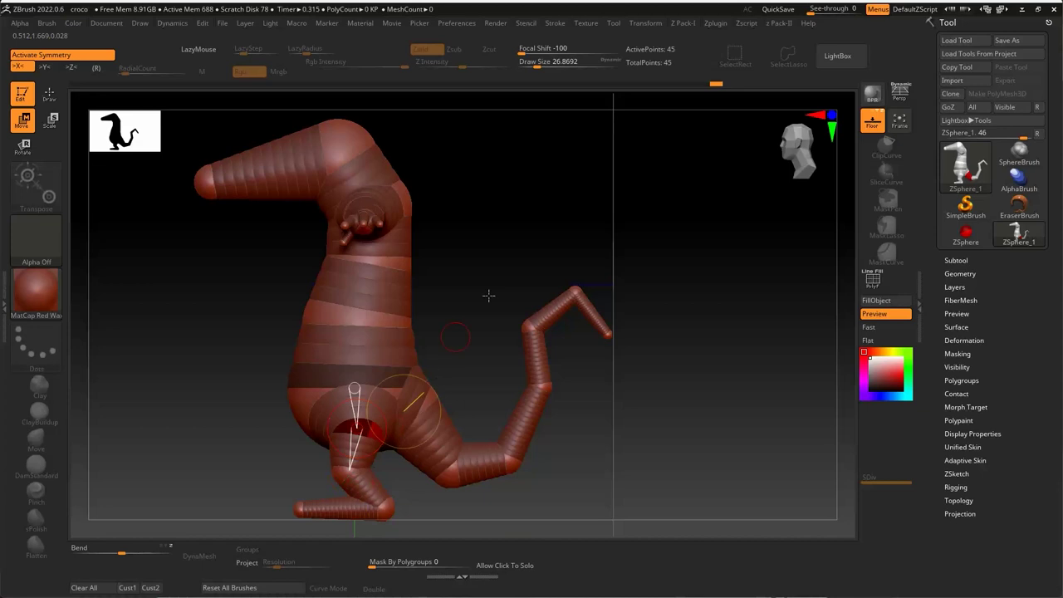
mouse_move(487, 294)
left_mouse_down()
mouse_move(544, 302)
mouse_move(550, 481)
mouse_move(505, 341)
mouse_move(387, 216)
mouse_move(403, 331)
left_mouse_up()
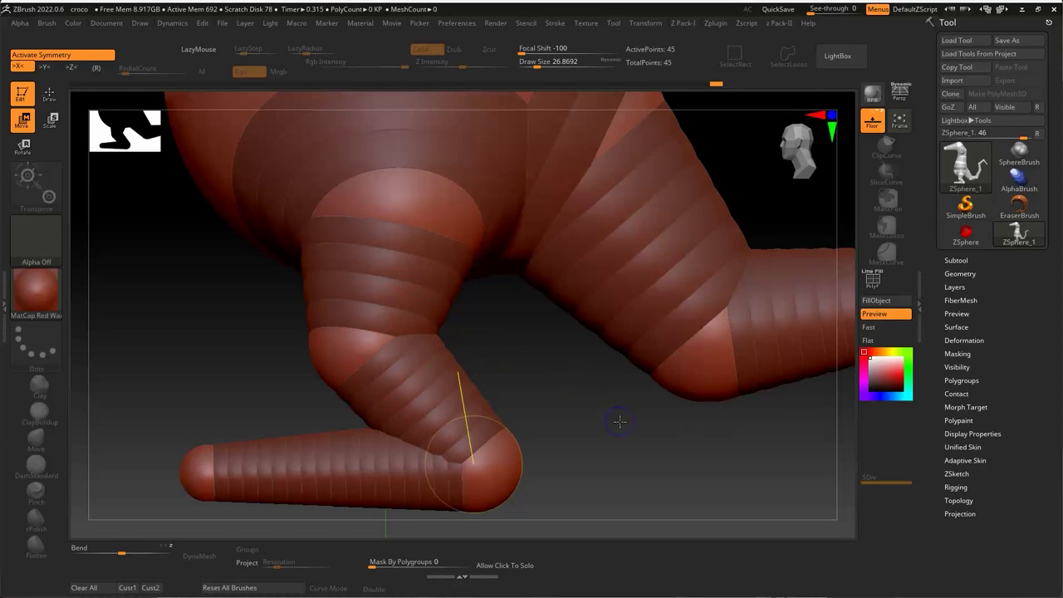
mouse_move(627, 427)
left_mouse_down()
mouse_move(617, 438)
mouse_move(491, 398)
mouse_move(522, 404)
mouse_move(525, 475)
left_mouse_up()
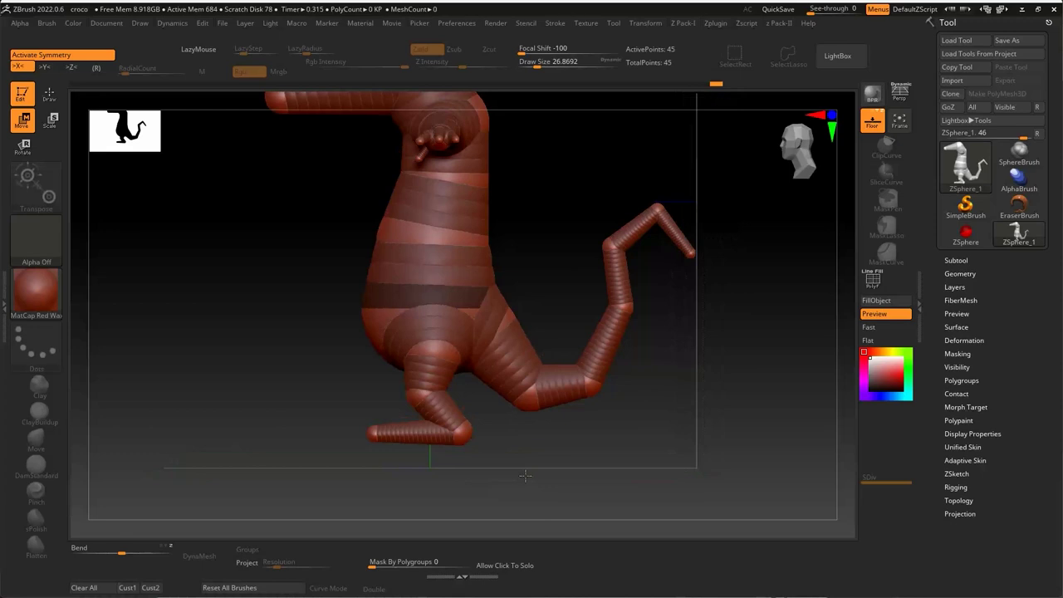
mouse_move(543, 515)
left_mouse_down()
mouse_move(544, 504)
mouse_move(576, 490)
mouse_move(565, 542)
left_mouse_up()
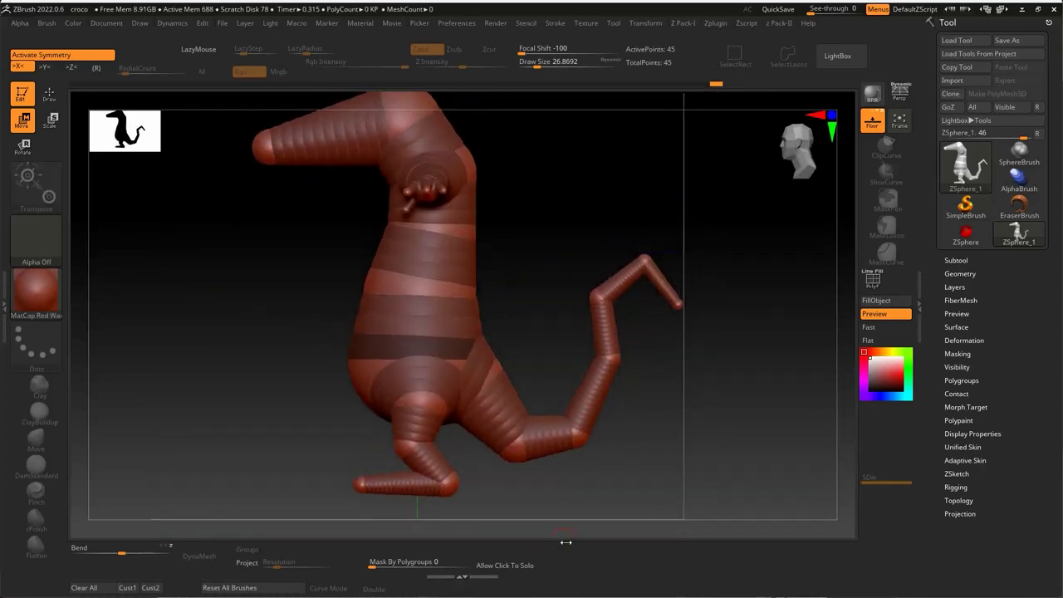